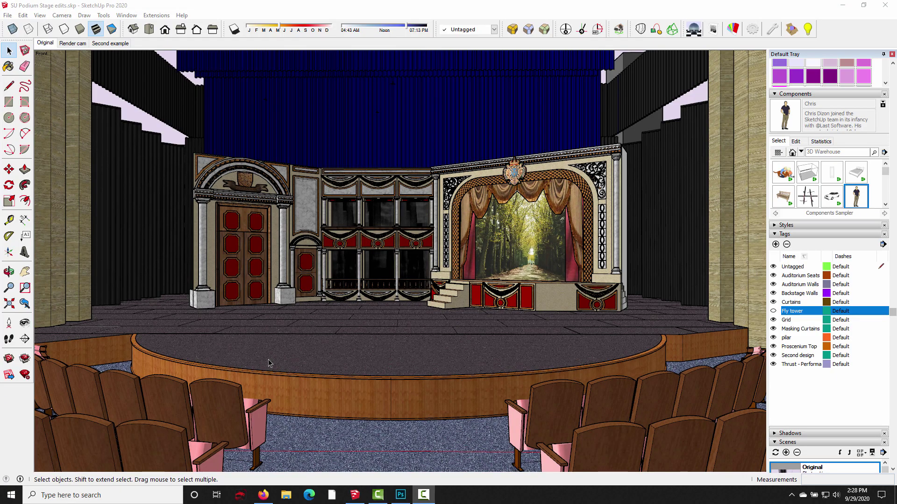
- Examine the theatre from several angles and the house set in the Second example scene, returning to the Original scene
middle_drag(201, 281, 372, 354)
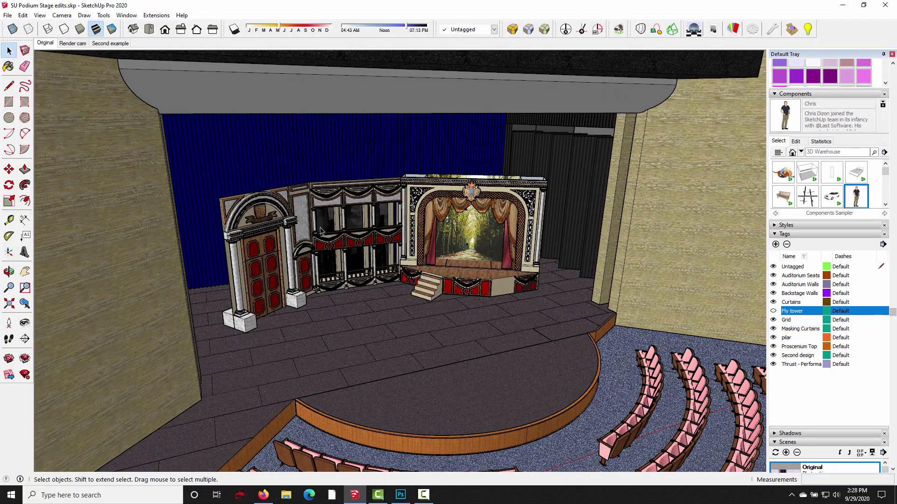
middle_drag(281, 256, 358, 251)
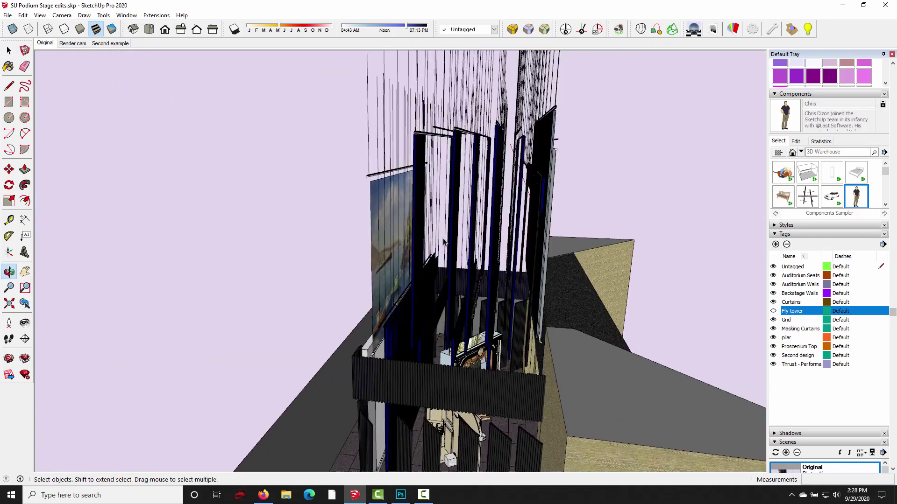
middle_drag(383, 308, 214, 180)
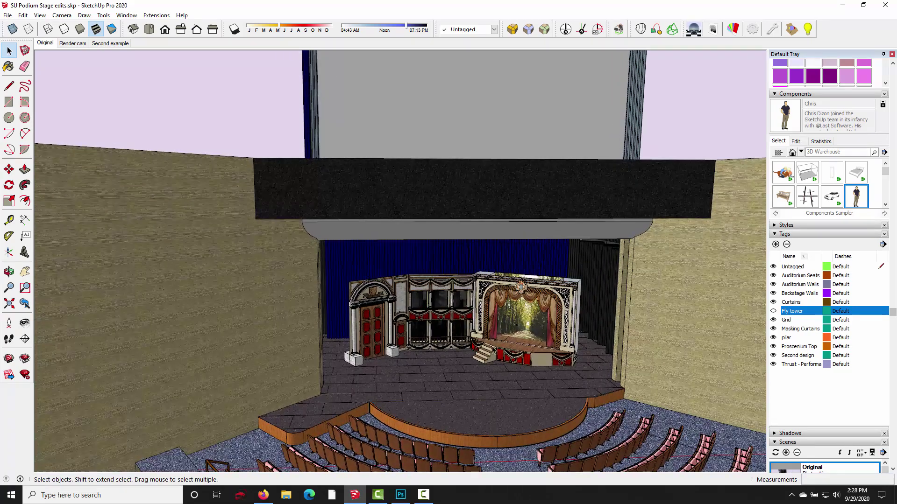
click(105, 44)
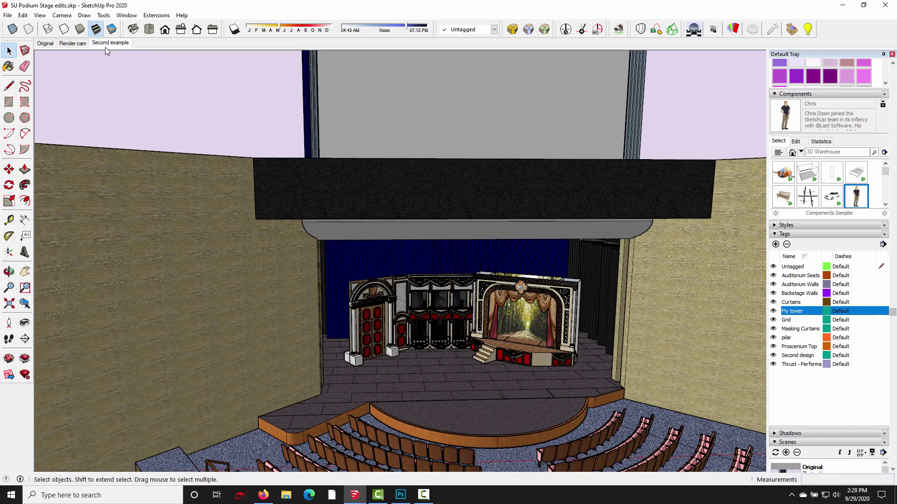
middle_drag(225, 302, 467, 280)
key(o)
drag(467, 281, 406, 268)
key(space)
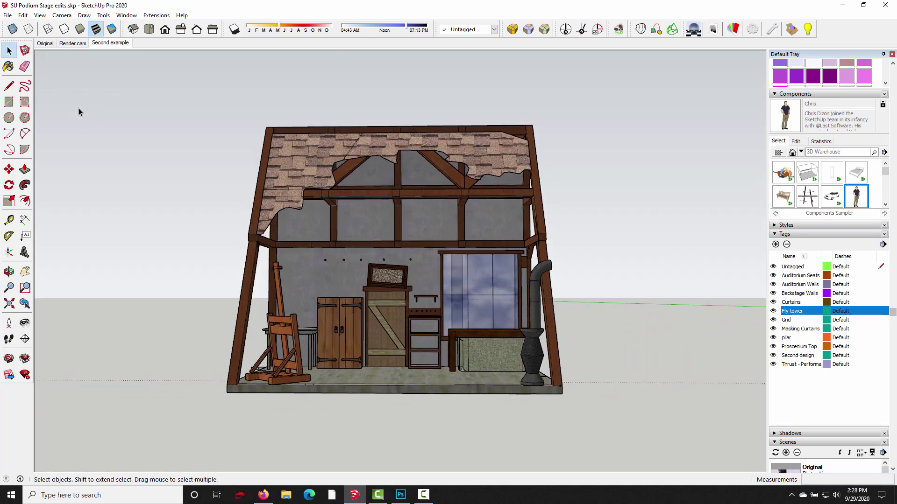
click(50, 44)
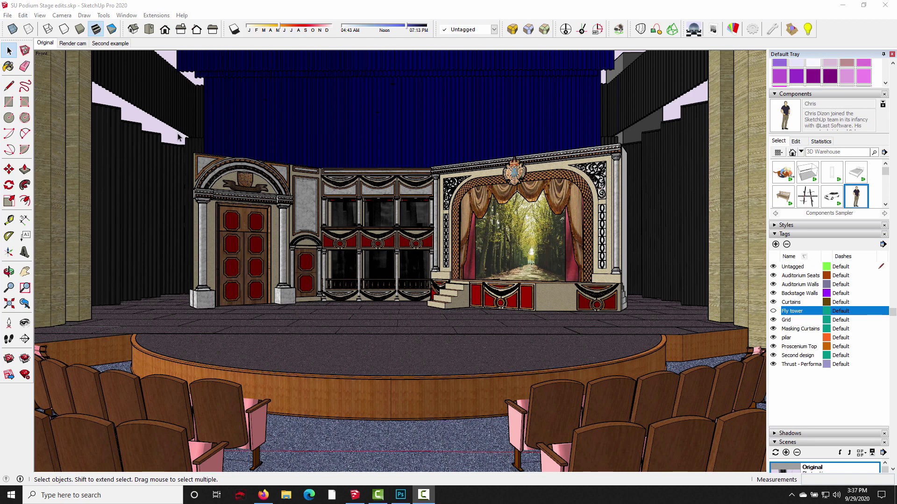
- Make the Fly tower tag visible so the tower walls enclose the space above the stage
middle_drag(181, 137, 341, 243)
scroll(252, 220, down, 5)
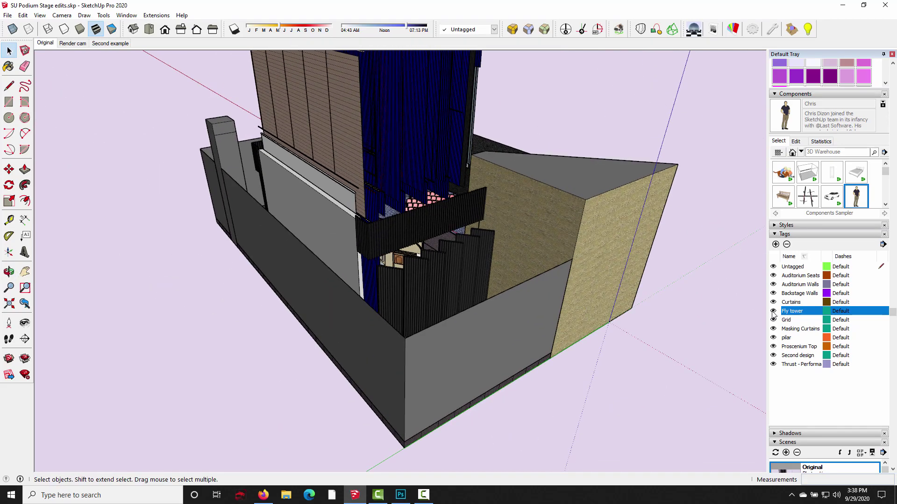
click(774, 312)
middle_drag(357, 257, 380, 201)
scroll(379, 195, up, 2)
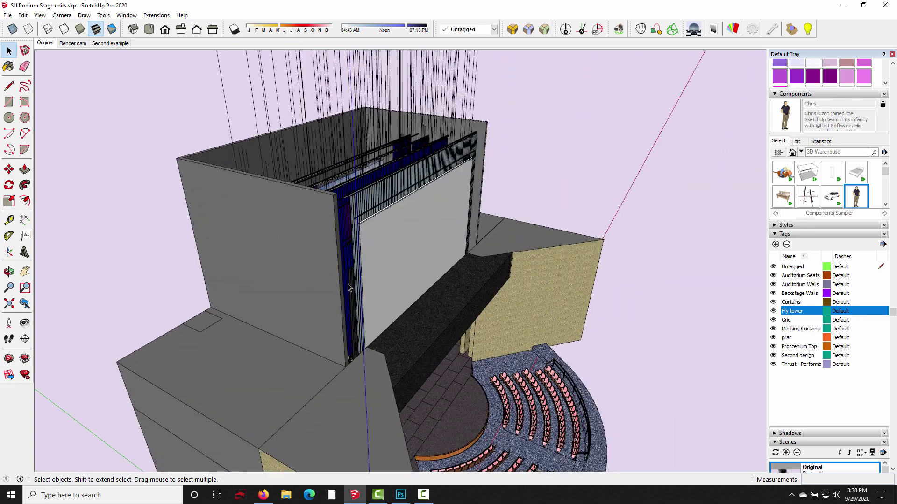
- Examine the proscenium opening and the stage set from the auditorium with the fly tower in place
middle_drag(410, 336, 327, 313)
scroll(382, 328, up, 3)
middle_drag(382, 329, 379, 240)
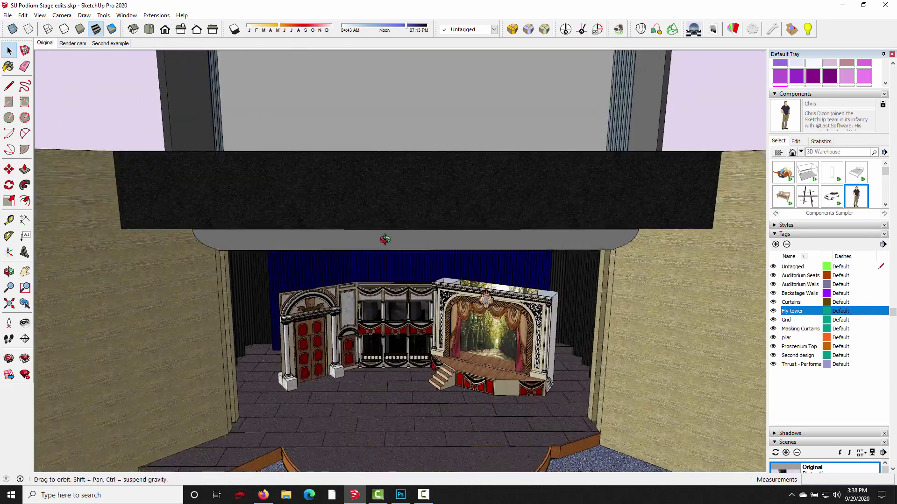
scroll(410, 267, up, 5)
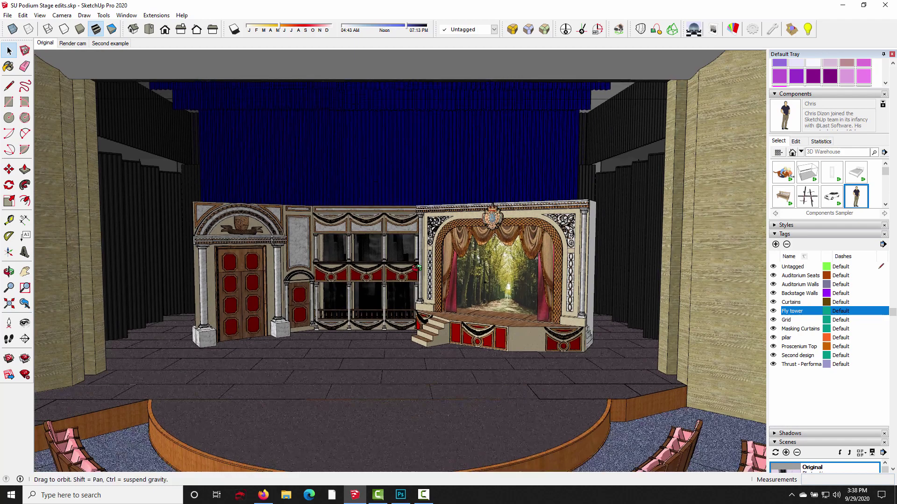
scroll(355, 262, down, 3)
middle_drag(416, 268, 268, 228)
scroll(355, 262, up, 3)
scroll(269, 229, up, 2)
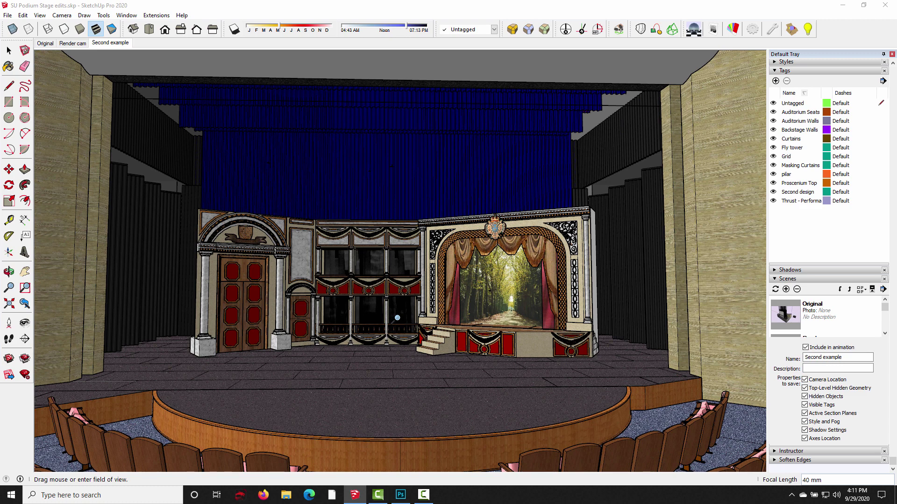
- Set the camera to the standard front view and frame the stage set centrally from the auditorium
click(170, 32)
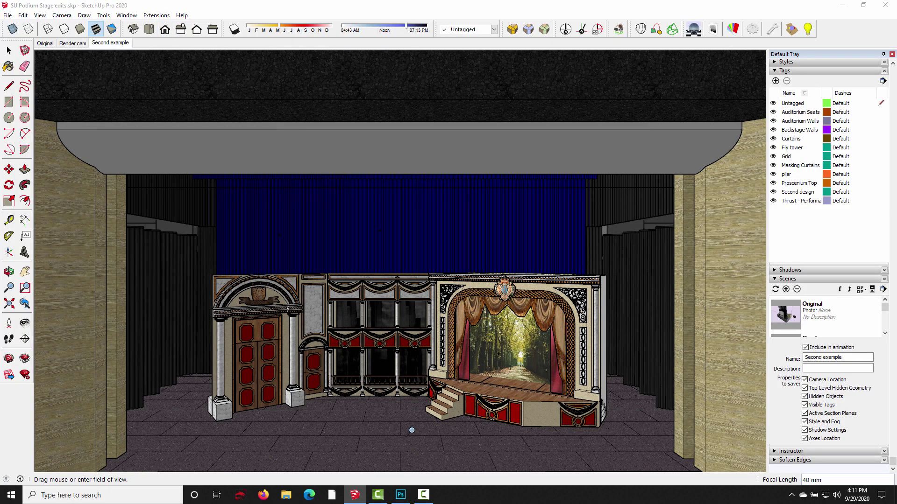
key(o)
shift+drag(411, 428, 411, 281)
key(z)
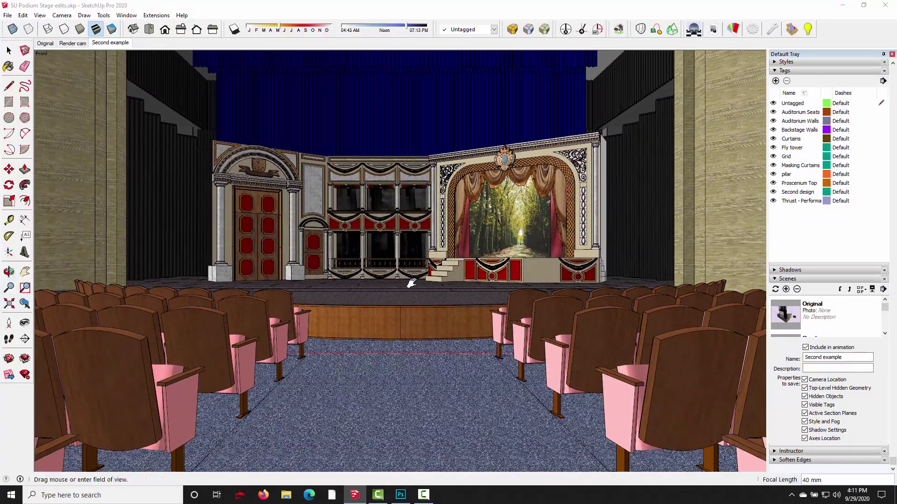
scroll(393, 247, up, 2)
scroll(393, 248, up, 2)
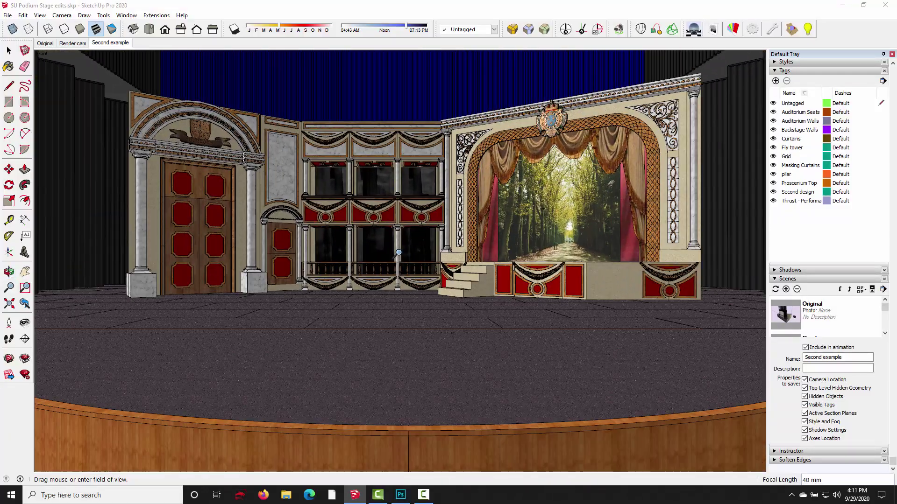
scroll(396, 250, down, 1)
key(o)
drag(400, 254, 400, 255)
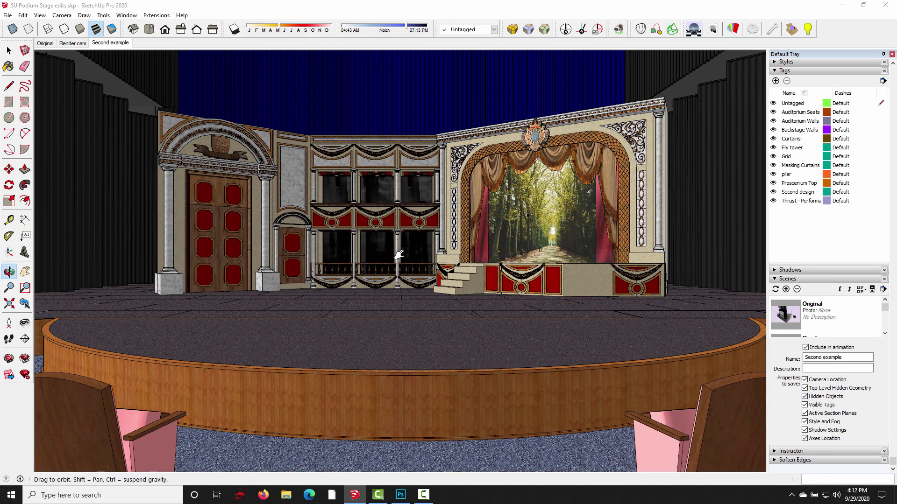
- Set the camera's field of view to a focal length of 55 mm
key(z)
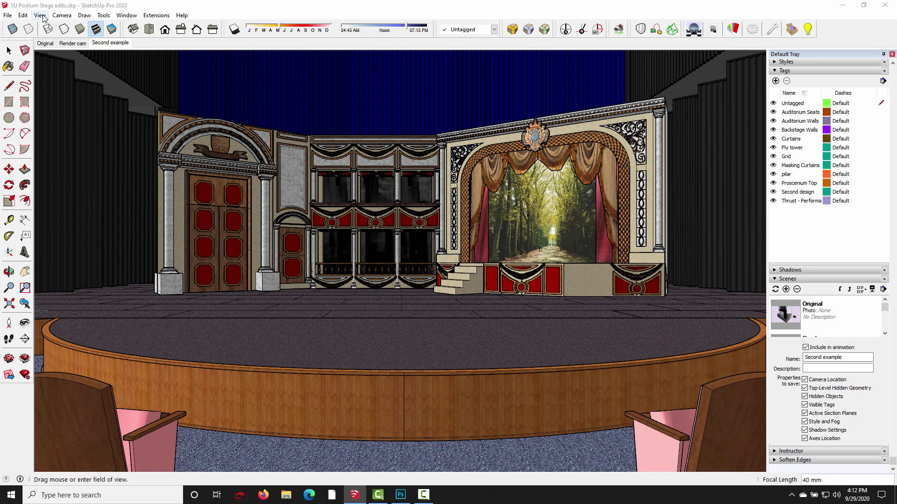
click(61, 16)
text(55 mm)
key(Return)
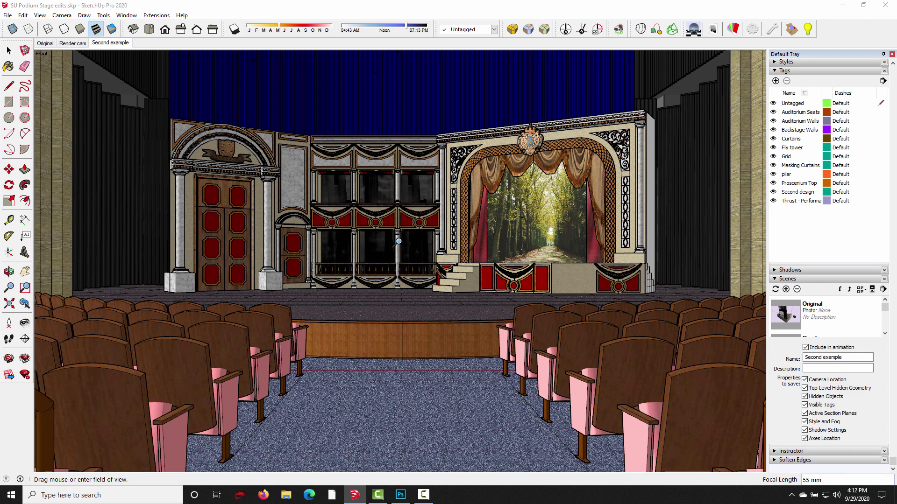
- Move the camera closer so the stage set fills the view above the front row of seats
scroll(398, 240, up, 3)
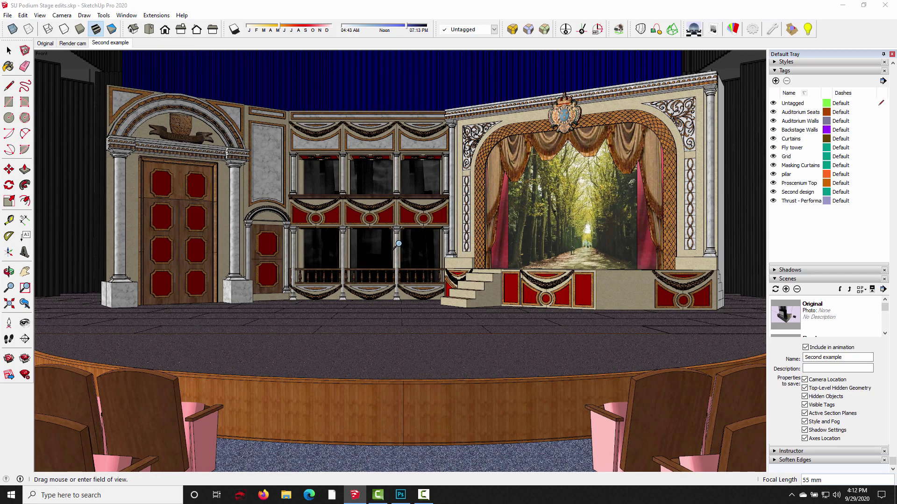
key(o)
scroll(398, 240, down, 2)
scroll(399, 240, up, 2)
scroll(398, 245, up, 1)
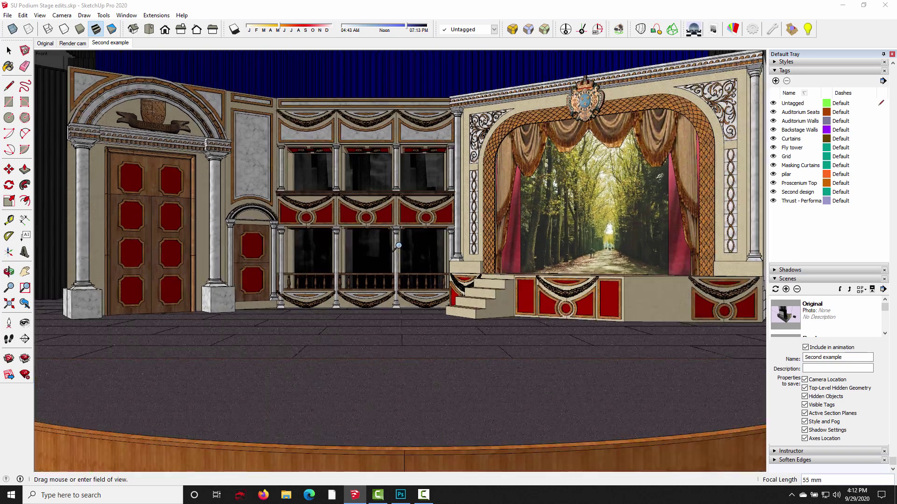
scroll(398, 245, down, 1)
scroll(399, 245, up, 1)
scroll(397, 236, down, 1)
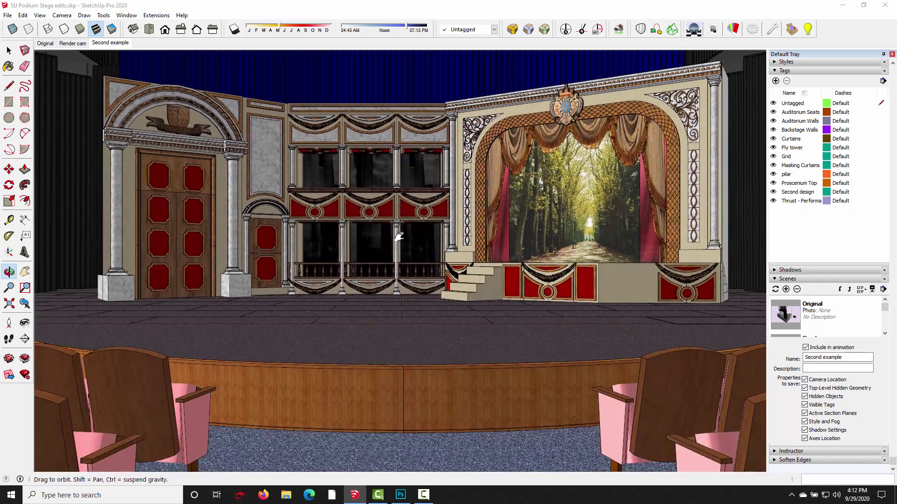
scroll(397, 236, up, 1)
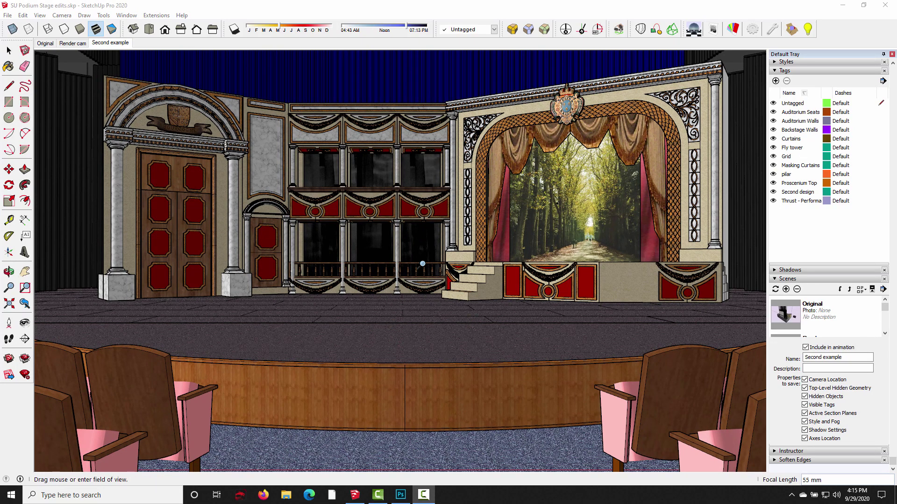
shift+middle_drag(394, 237, 397, 237)
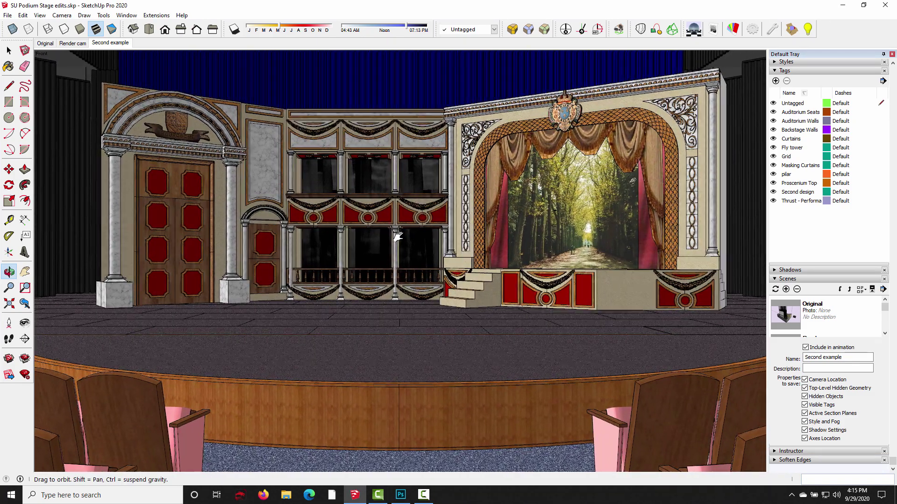
- Fine-tune the camera position with the Walk tool, facing the set at an eye height of about 5'
key(z)
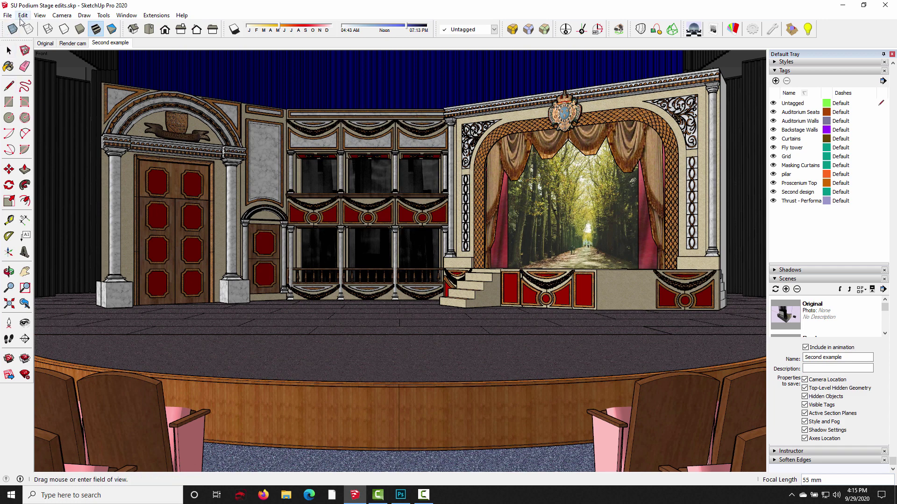
click(63, 15)
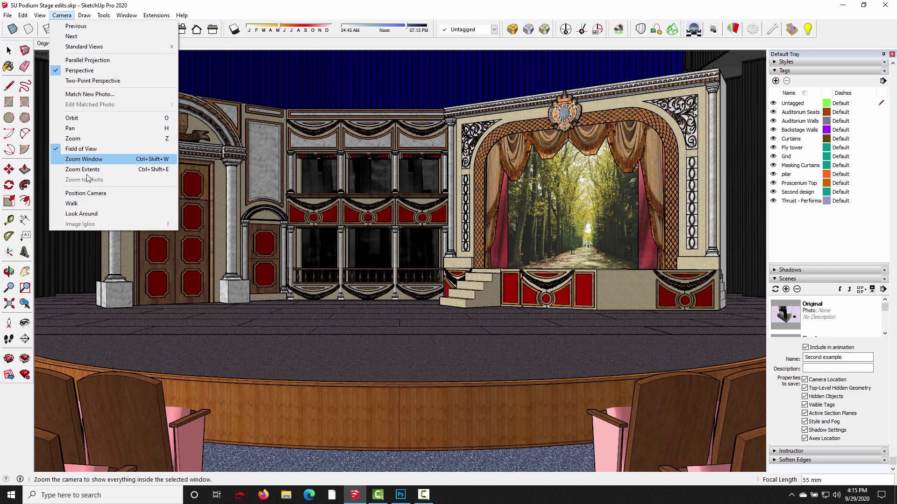
click(87, 204)
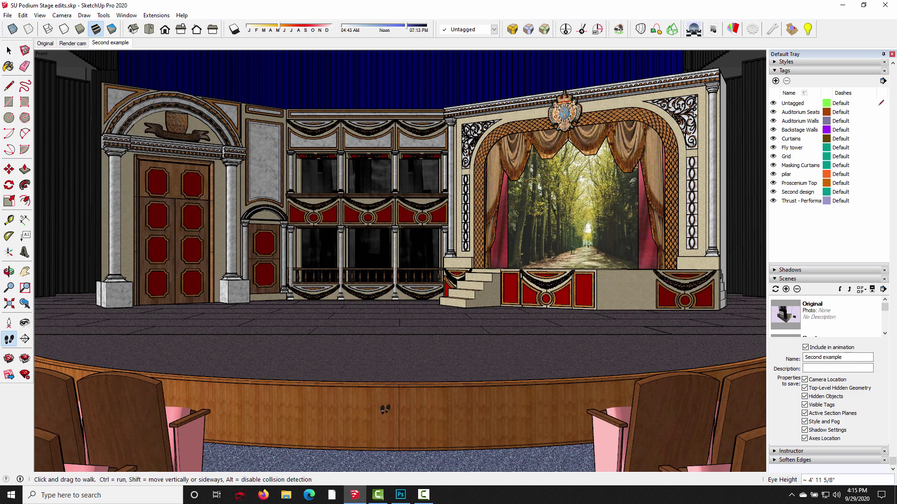
drag(398, 363, 400, 300)
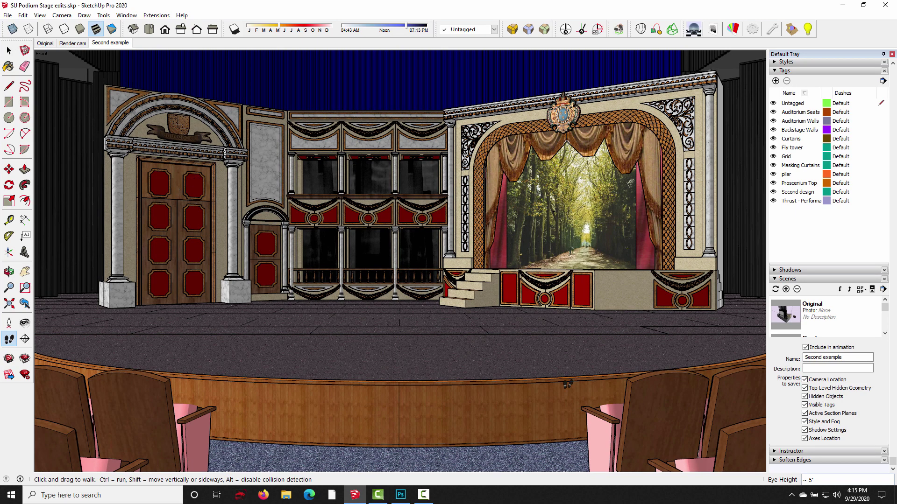
- Save the current view as a scene named Render Camera and recall it after orbiting away
click(787, 289)
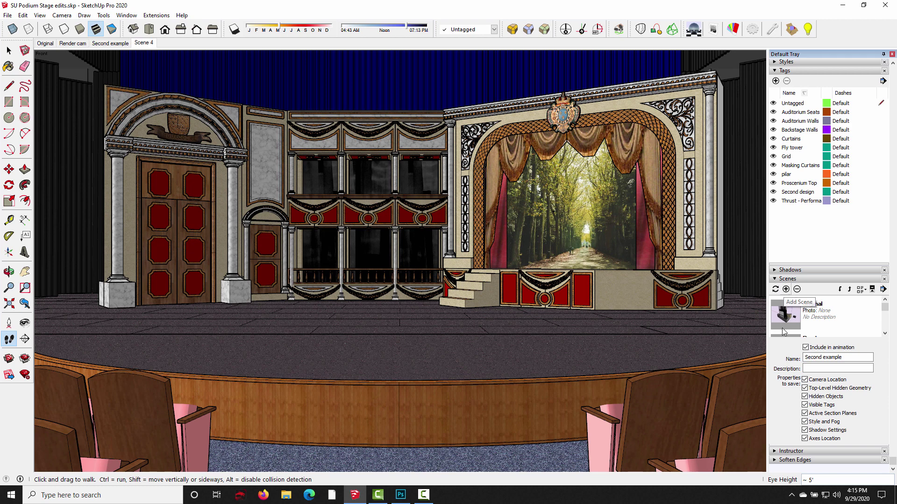
drag(836, 360, 747, 349)
text(Render Camera)
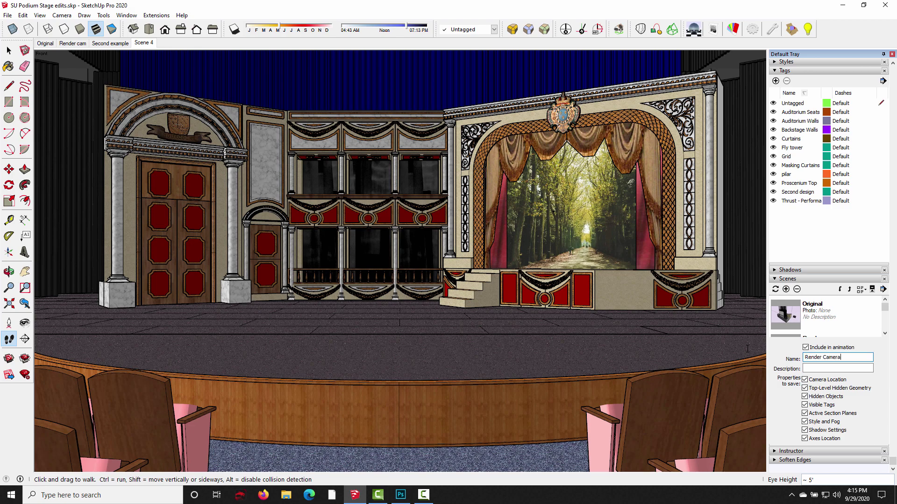
key(Return)
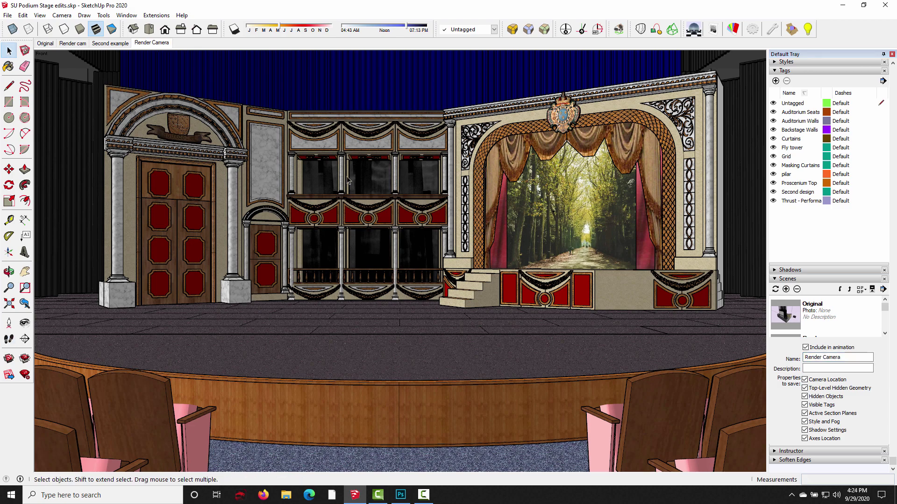
middle_drag(355, 243, 311, 247)
click(152, 43)
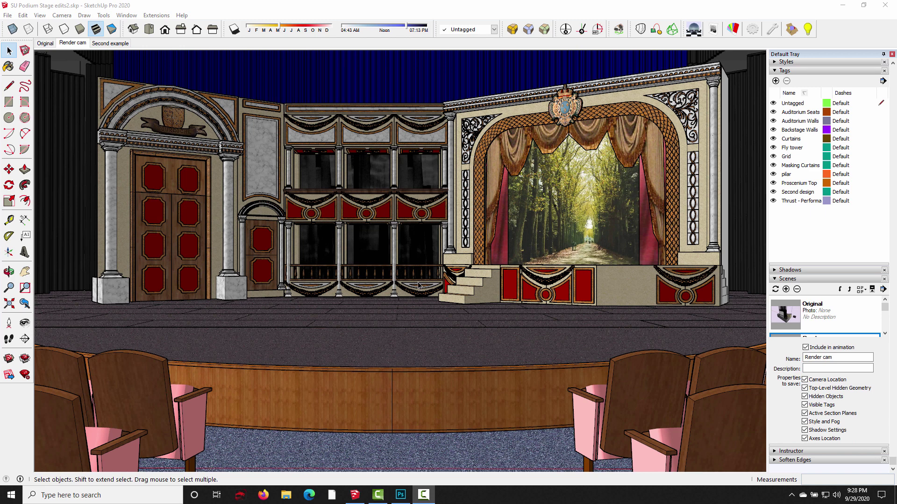
- Examine the whole theatre from outside, including the seating, side walls and proscenium
middle_drag(411, 256, 344, 297)
scroll(344, 297, down, 10)
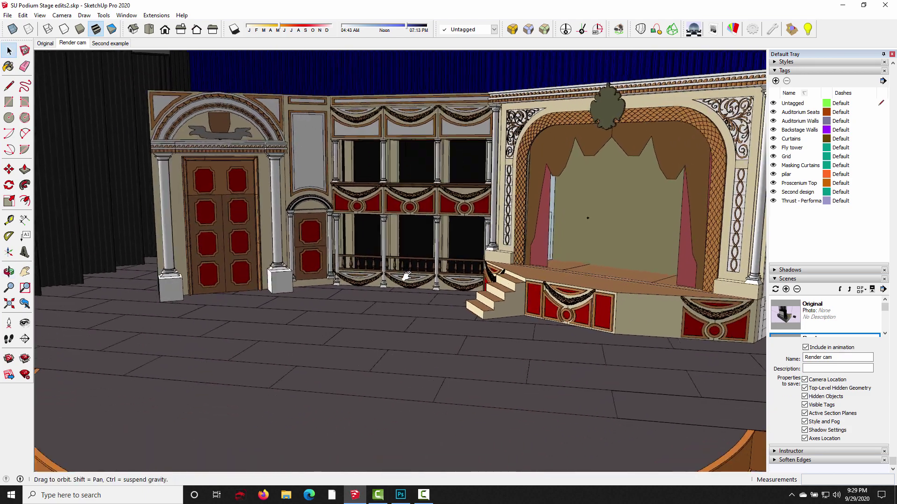
scroll(413, 261, down, 5)
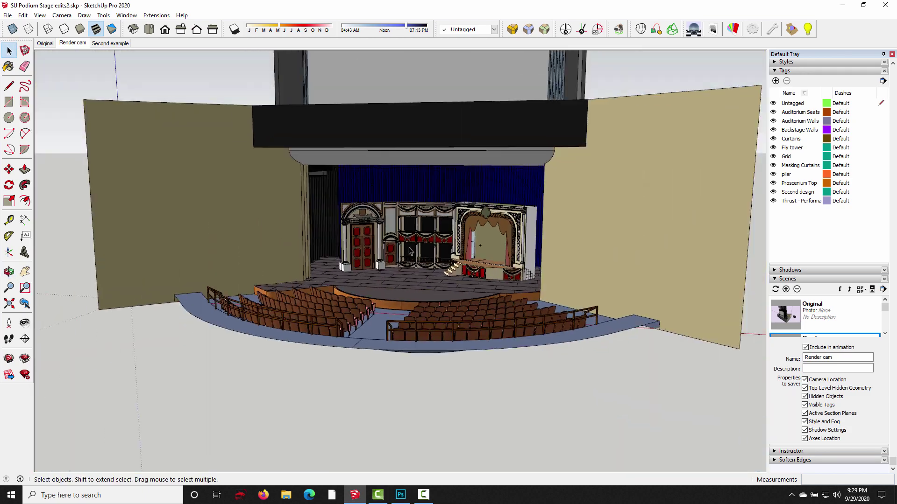
middle_drag(413, 260, 407, 281)
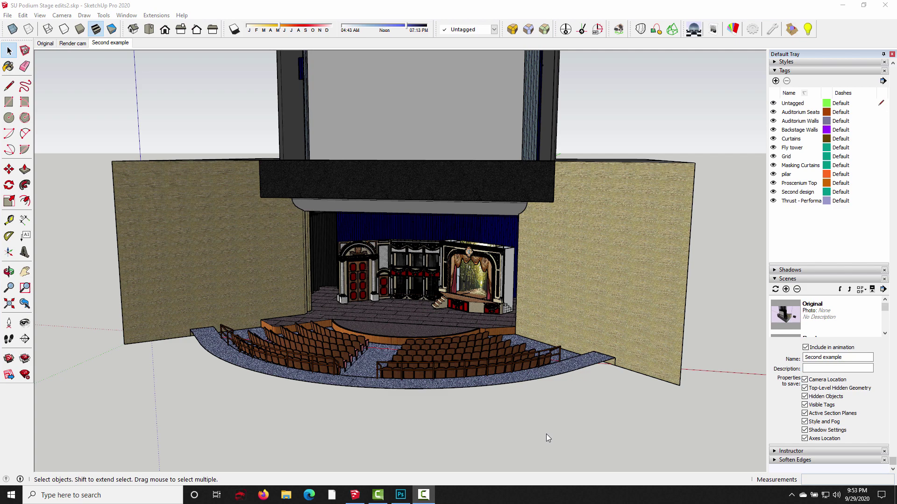
middle_drag(541, 443, 325, 265)
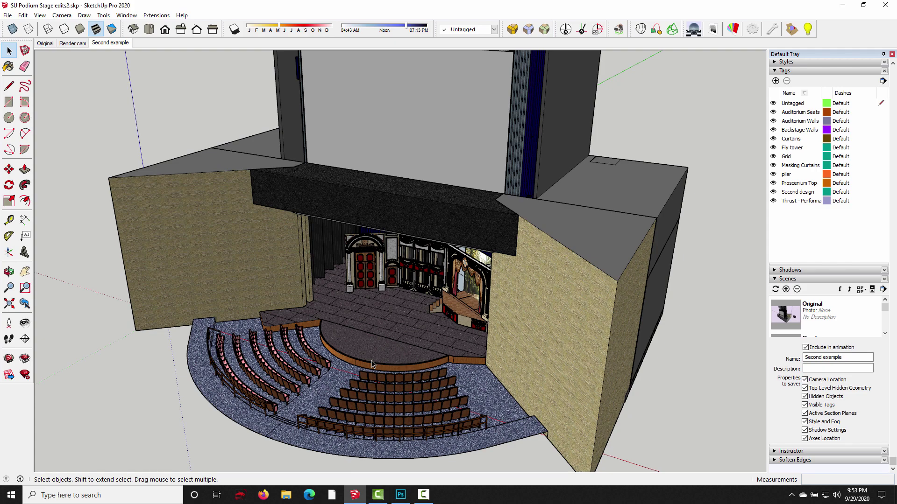
middle_drag(373, 365, 444, 271)
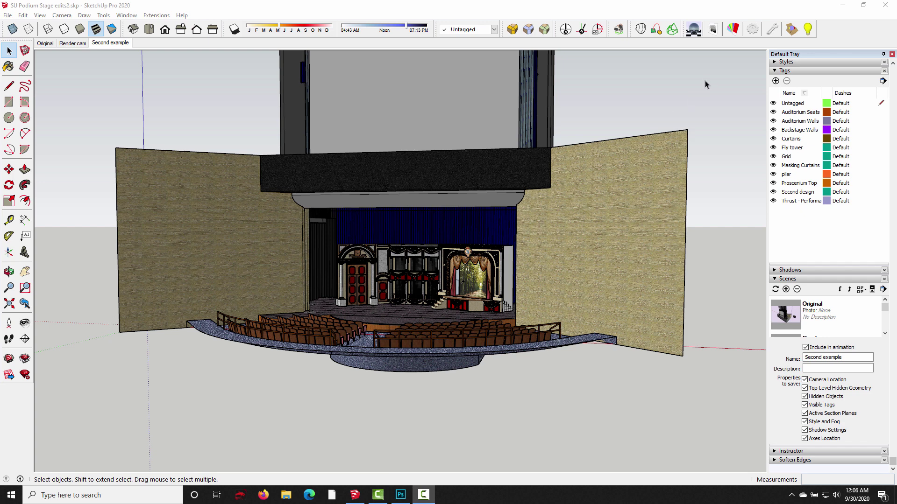
- Set the SU Podium environment background to Default (set in SketchUp) and save the render options
click(752, 29)
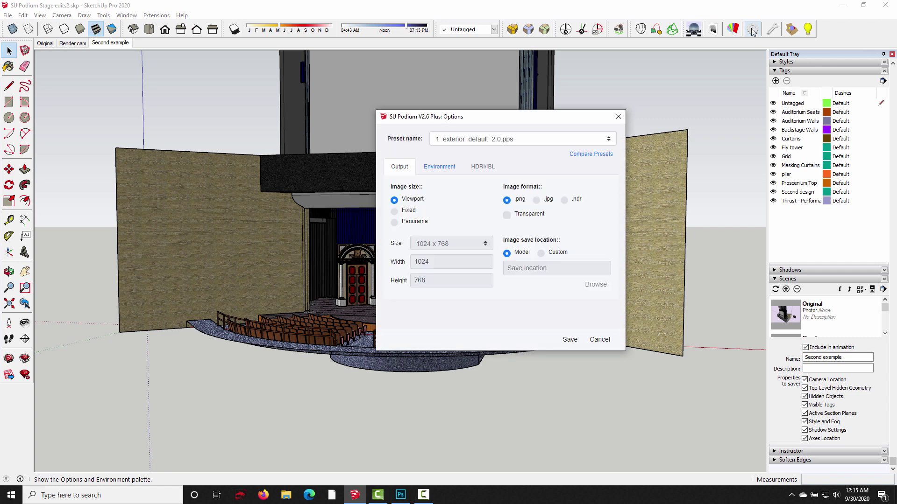
click(432, 168)
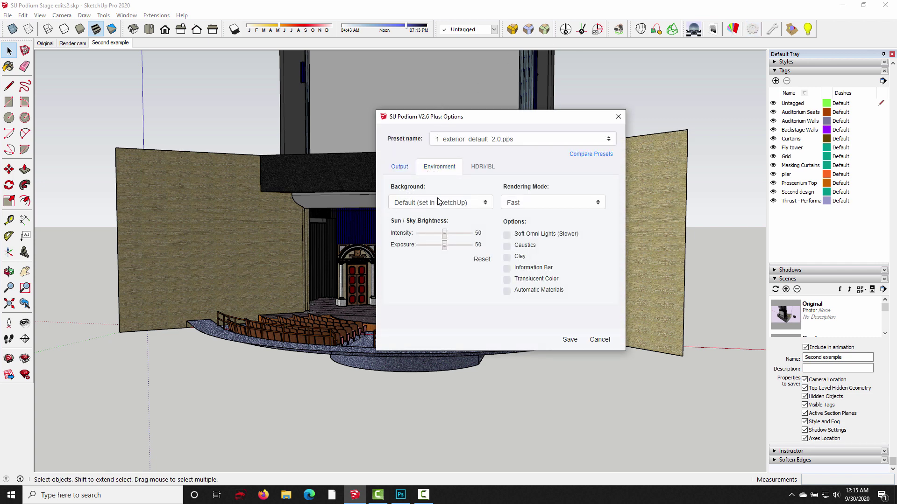
click(469, 205)
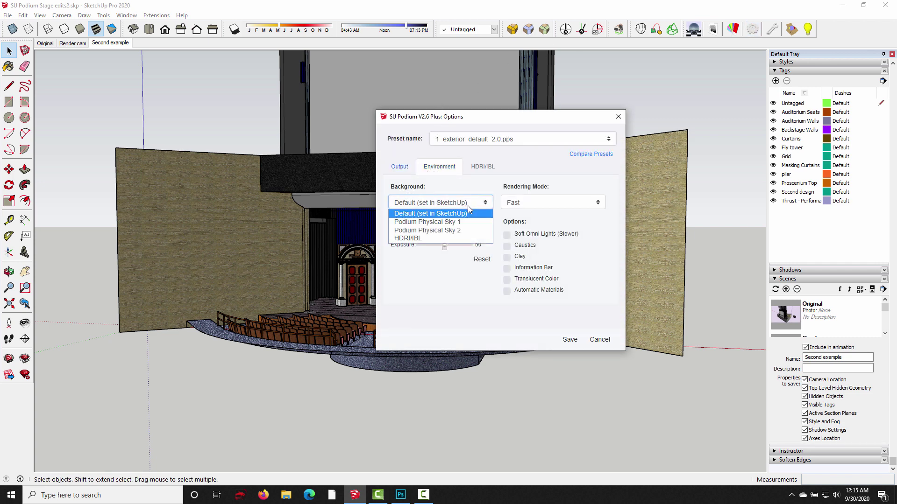
click(436, 216)
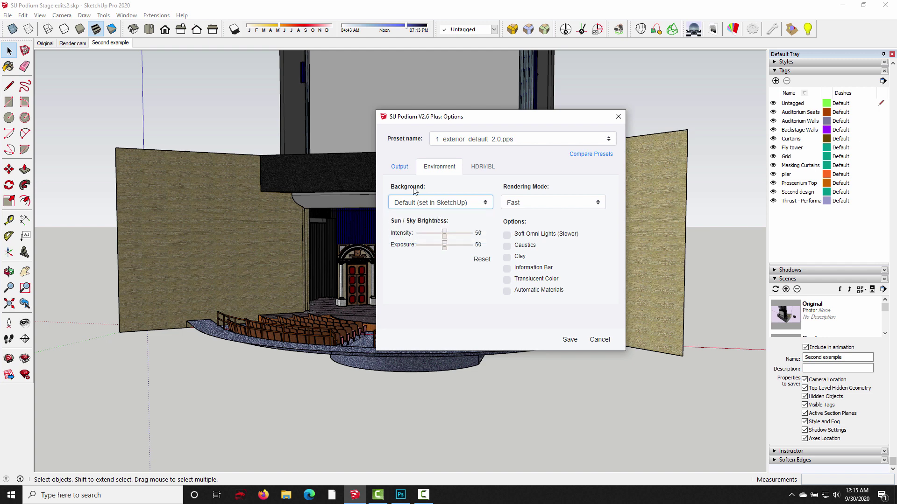
middle_drag(662, 141, 692, 161)
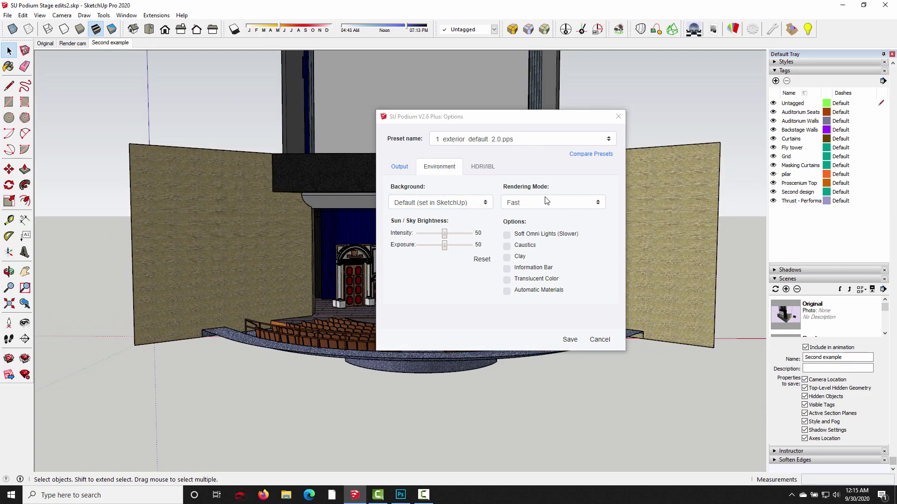
click(474, 206)
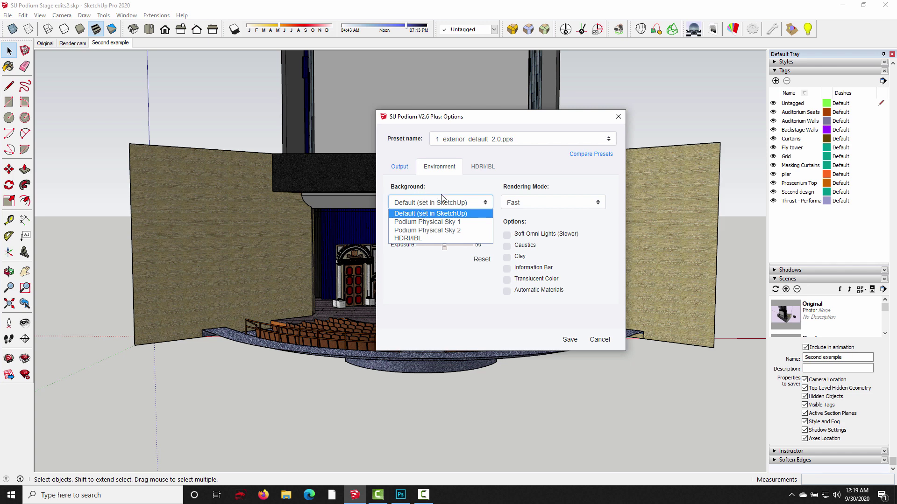
click(442, 213)
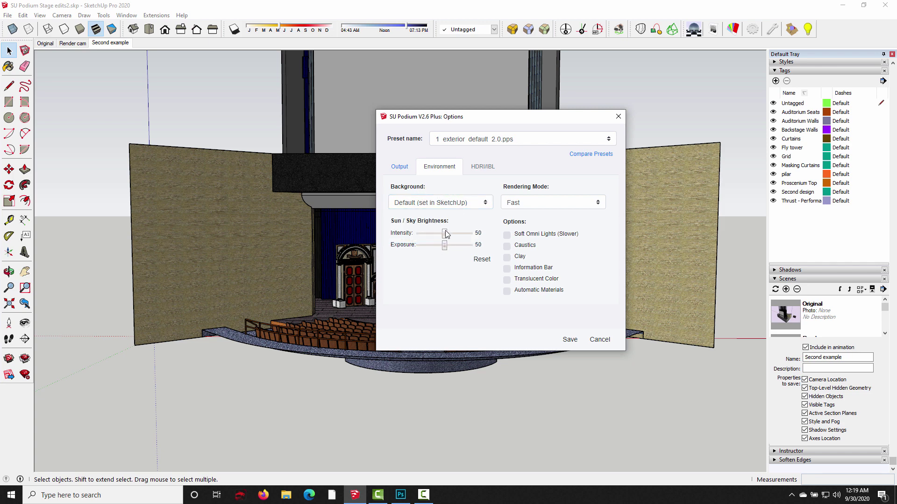
click(575, 344)
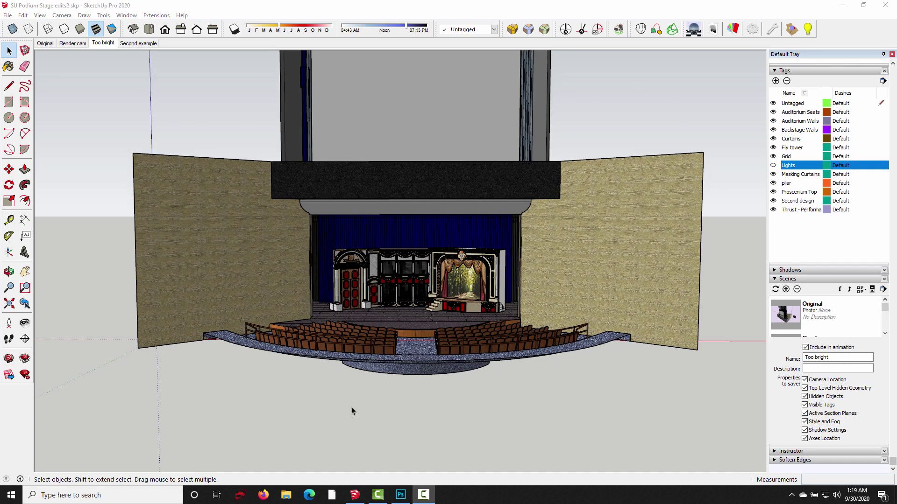
- Recall the Too bright scene, render it with SU Podium and view the resulting image
click(106, 43)
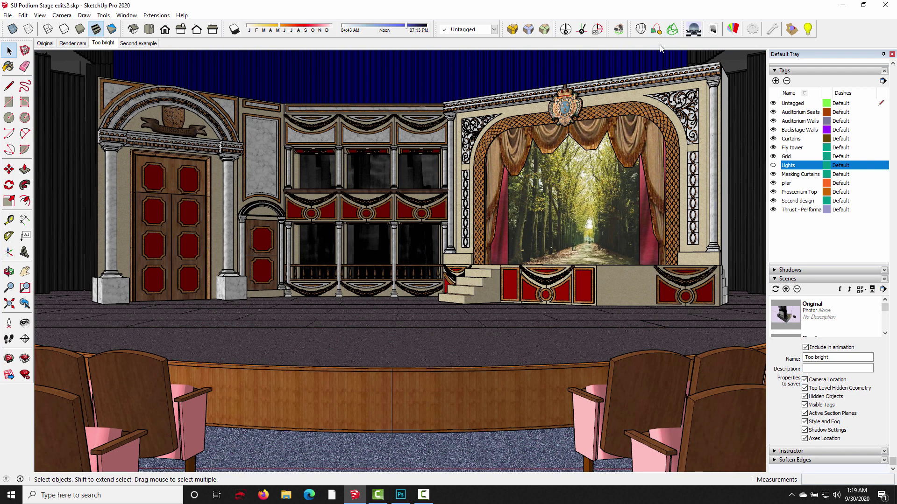
click(694, 29)
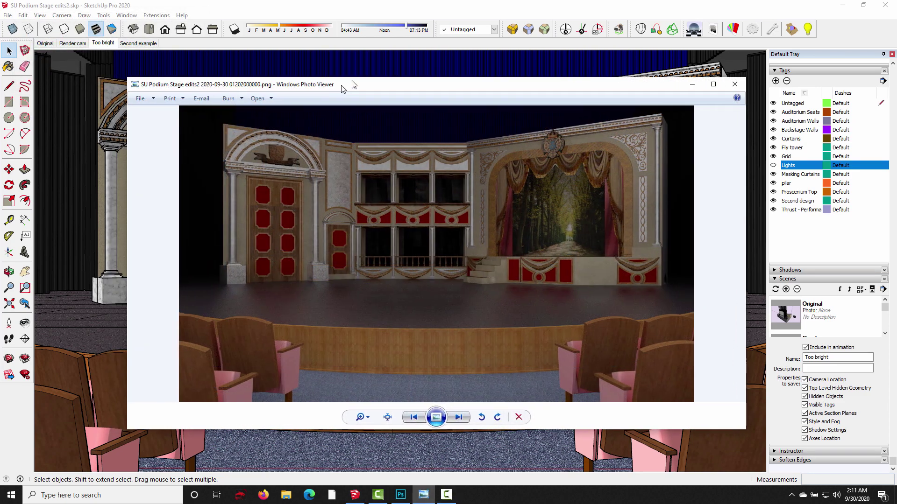
drag(323, 89, 318, 82)
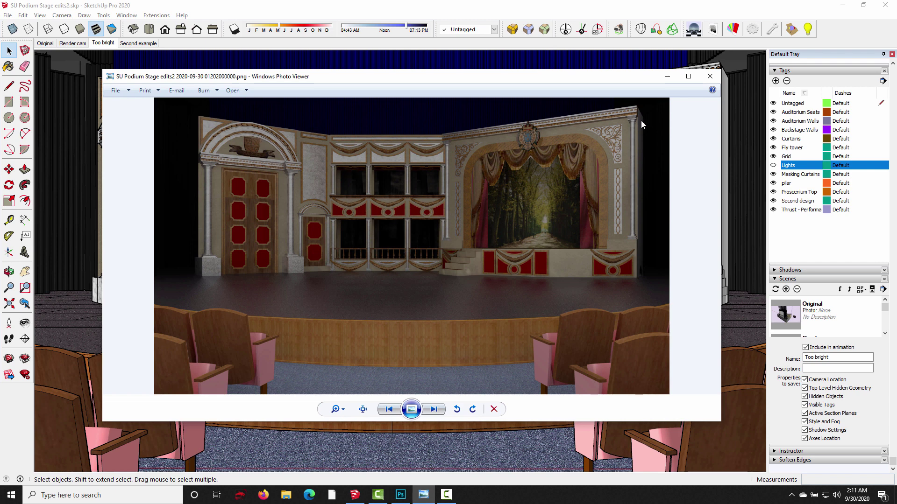
click(667, 76)
- Apply the Dark night1 style from the Podium style collection and view the theatre from outside
scroll(421, 223, down, 10)
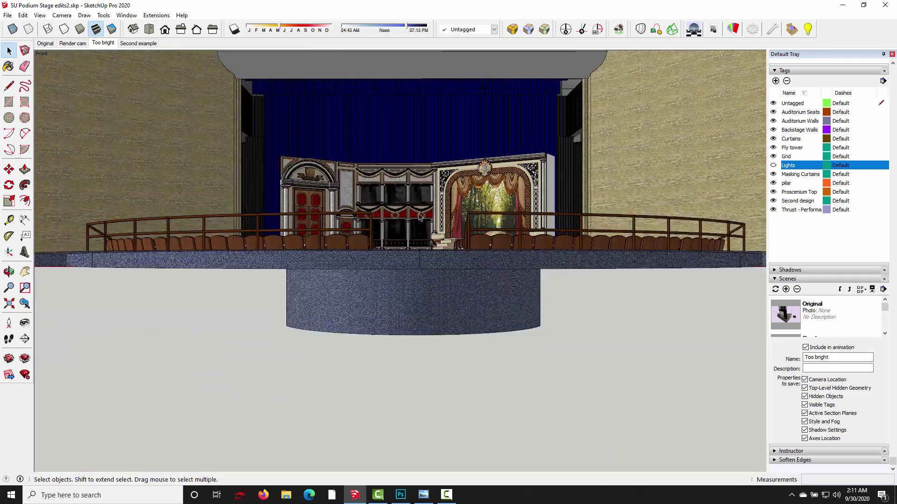
middle_drag(422, 223, 365, 193)
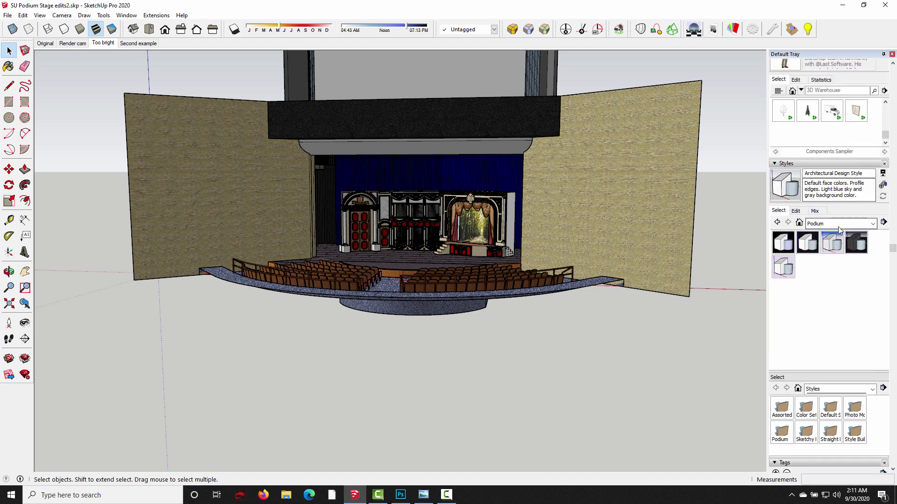
click(872, 226)
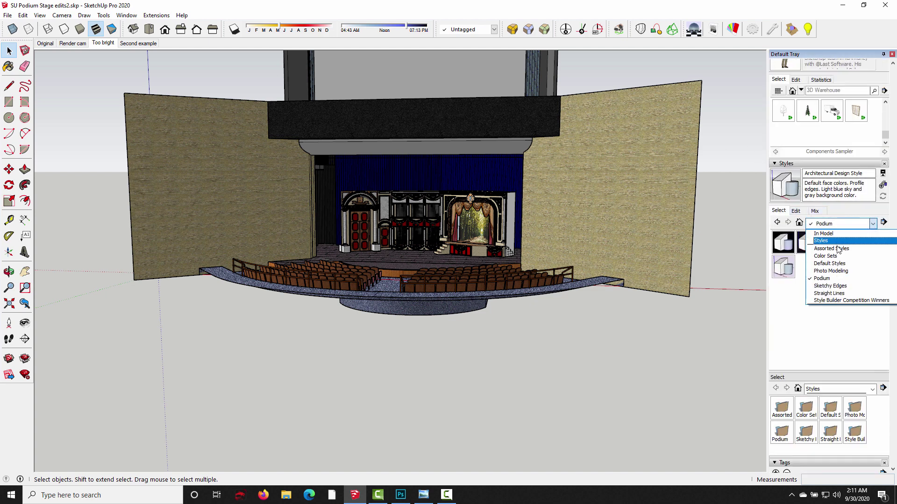
click(827, 279)
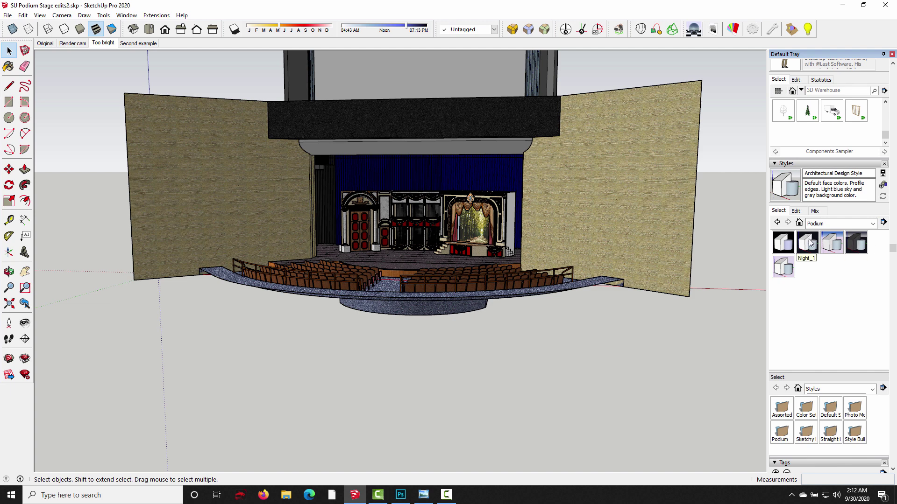
click(784, 248)
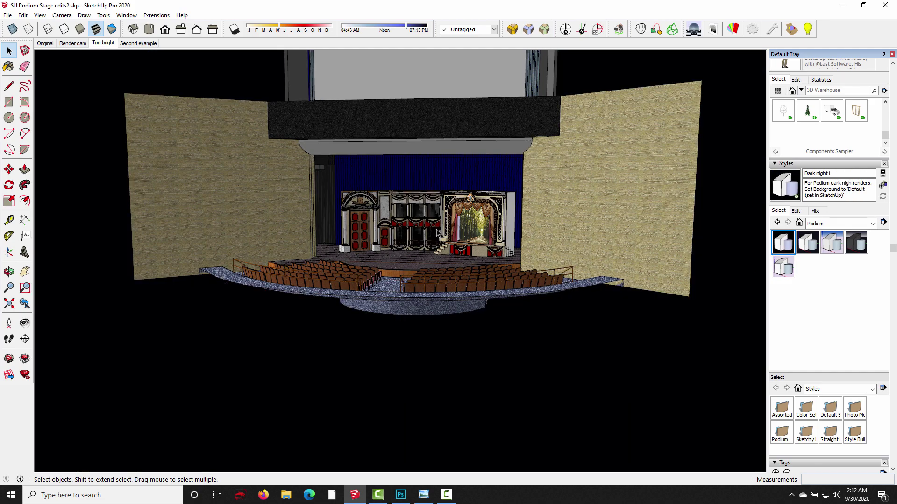
middle_drag(419, 222, 465, 231)
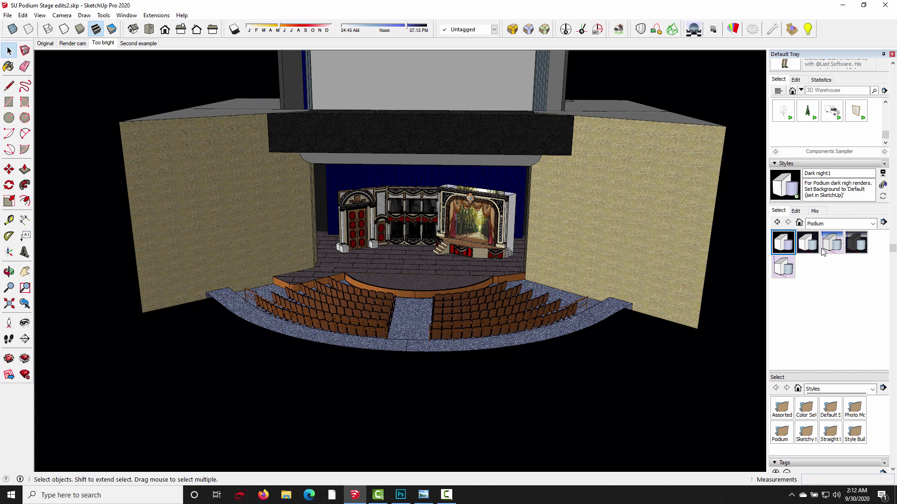
- Apply the Night_3 style from the Podium collection and recall the Render cam scene
click(808, 243)
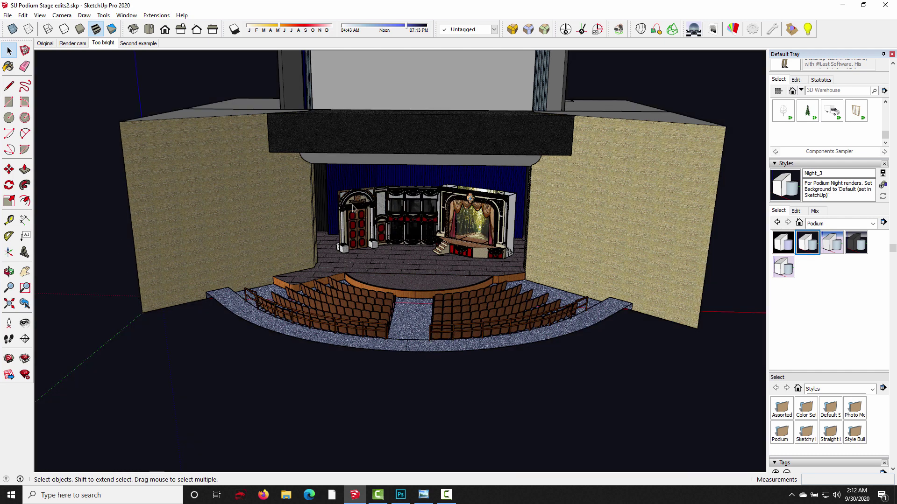
click(78, 45)
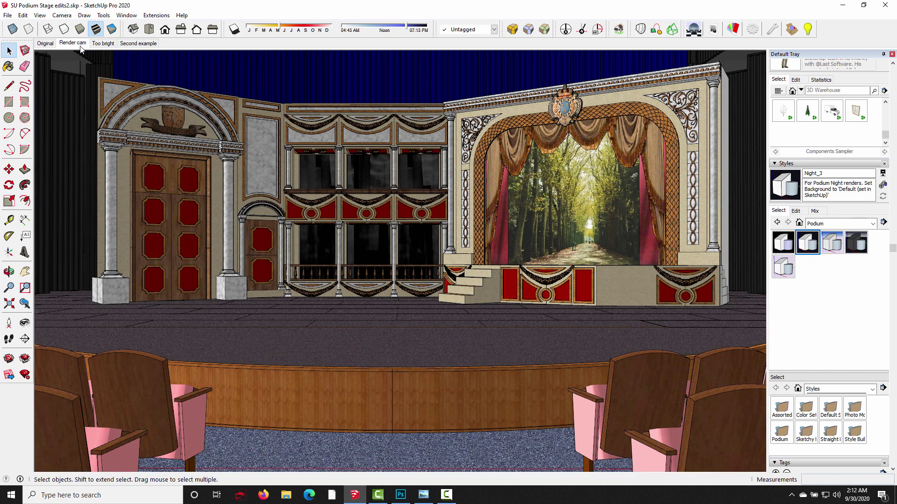
click(811, 244)
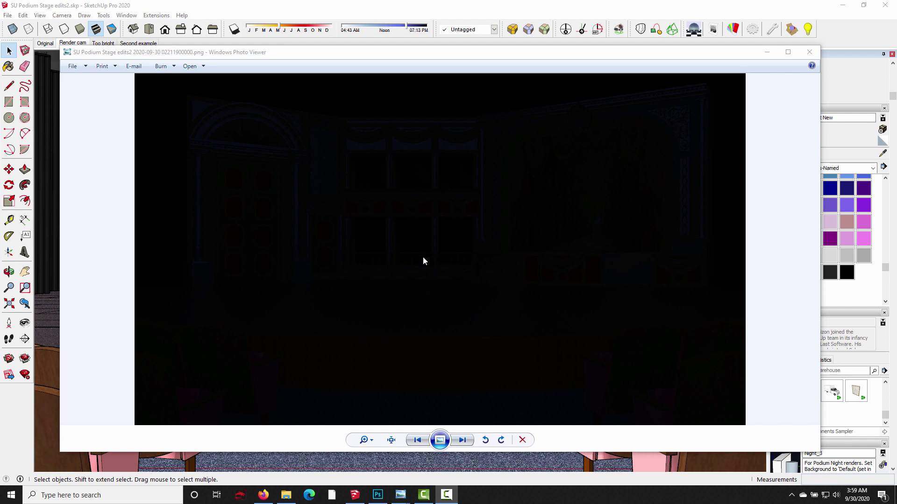
- Examine the night render up close around the balconies and doors, and put the image viewer away
click(356, 238)
scroll(375, 226, up, 3)
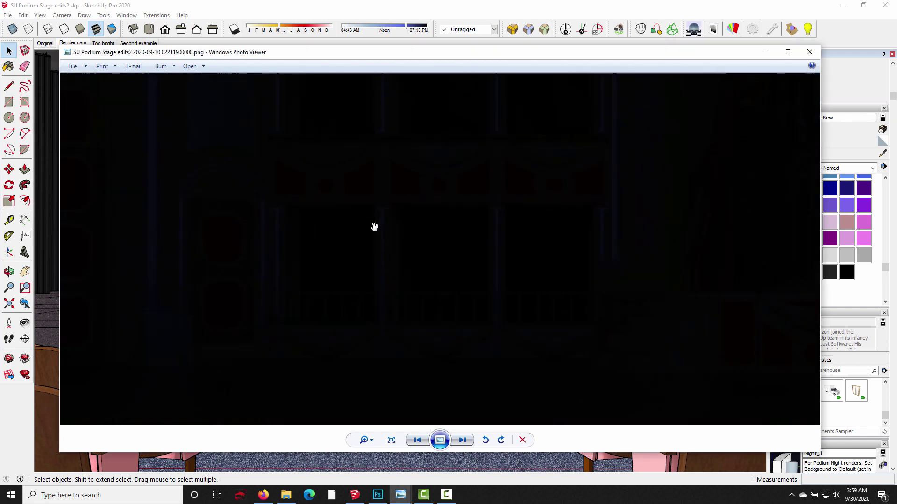
scroll(482, 304, up, 2)
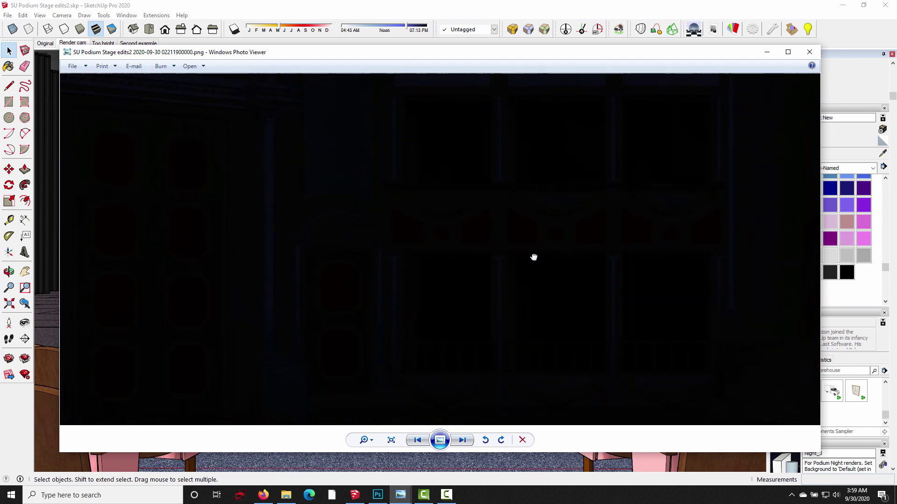
scroll(412, 327, down, 3)
scroll(413, 318, down, 1)
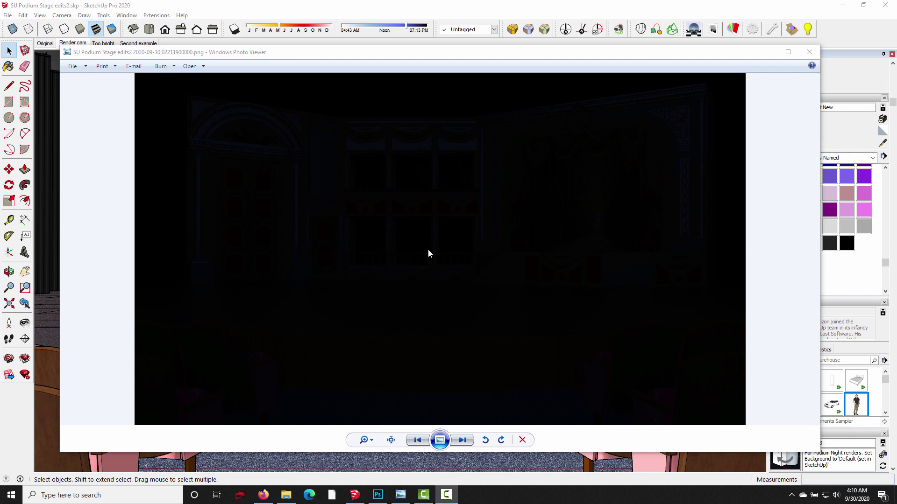
click(767, 52)
- Try a lighter blue background colour of HSB 230, 35, 27 in the Night_3 style and recall the Render cam scene
scroll(828, 363, down, 5)
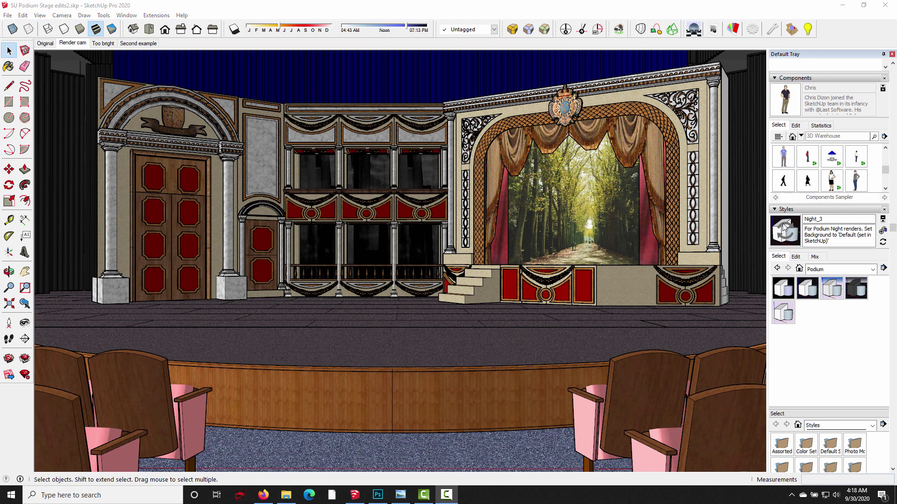
click(794, 257)
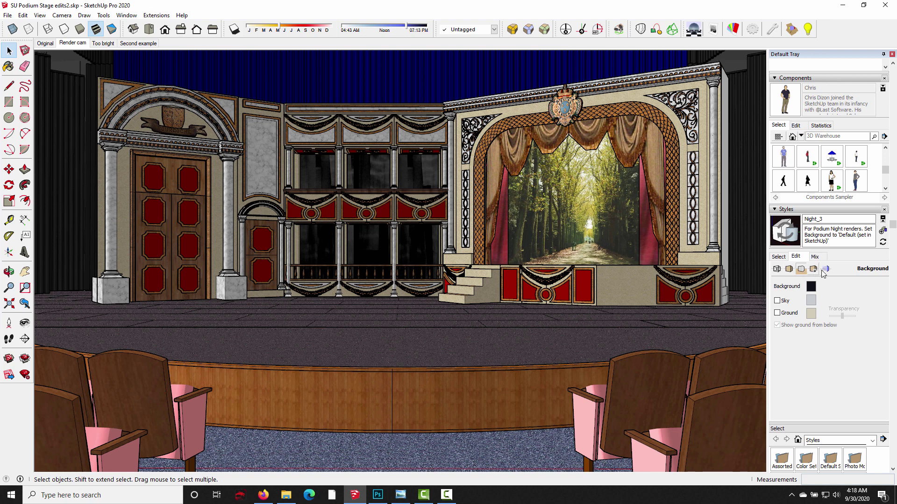
click(802, 276)
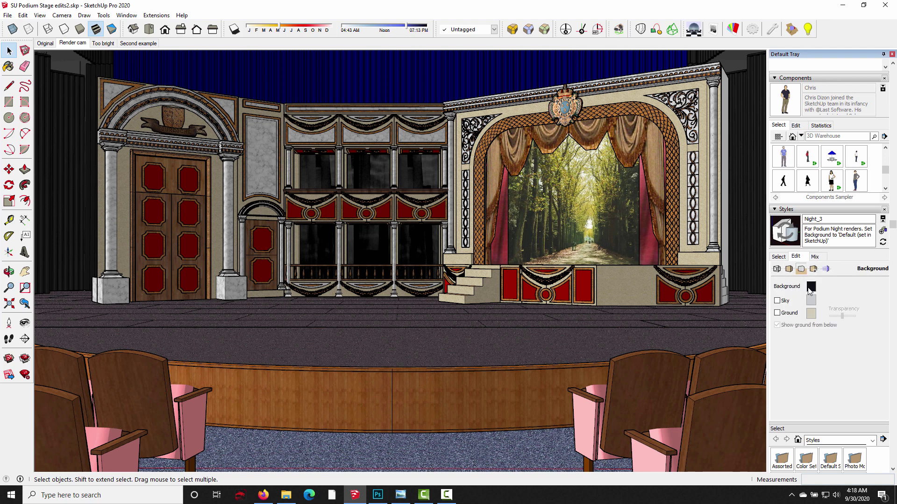
click(811, 288)
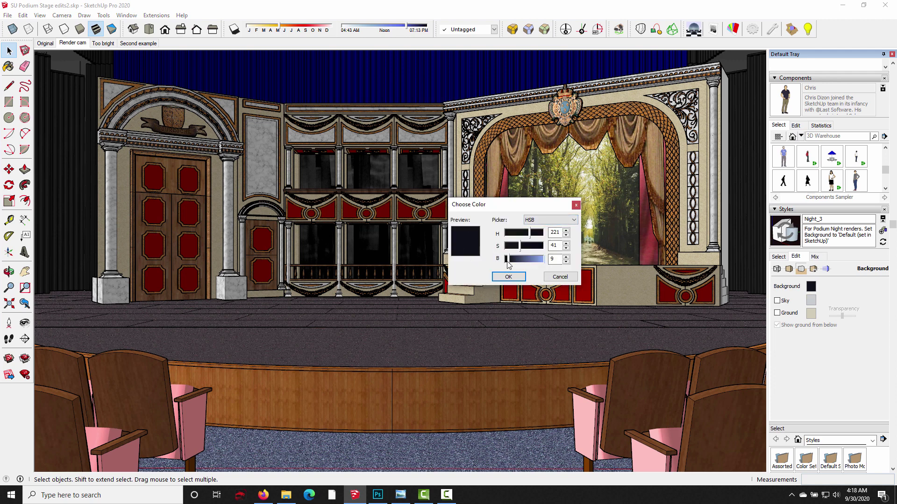
drag(508, 263, 531, 236)
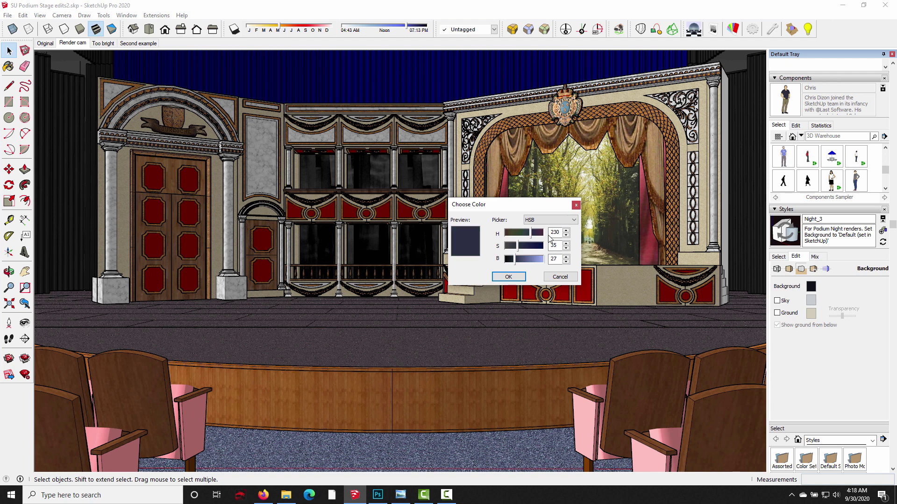
click(558, 232)
click(508, 276)
click(81, 43)
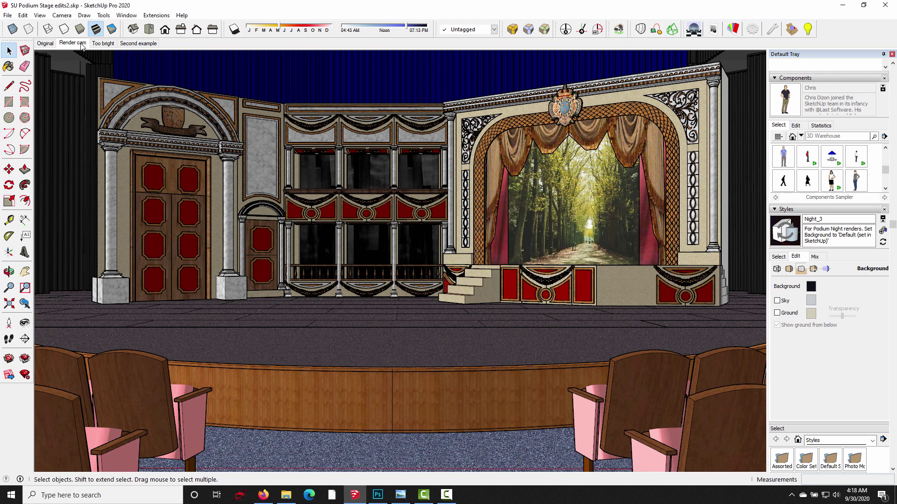
click(811, 286)
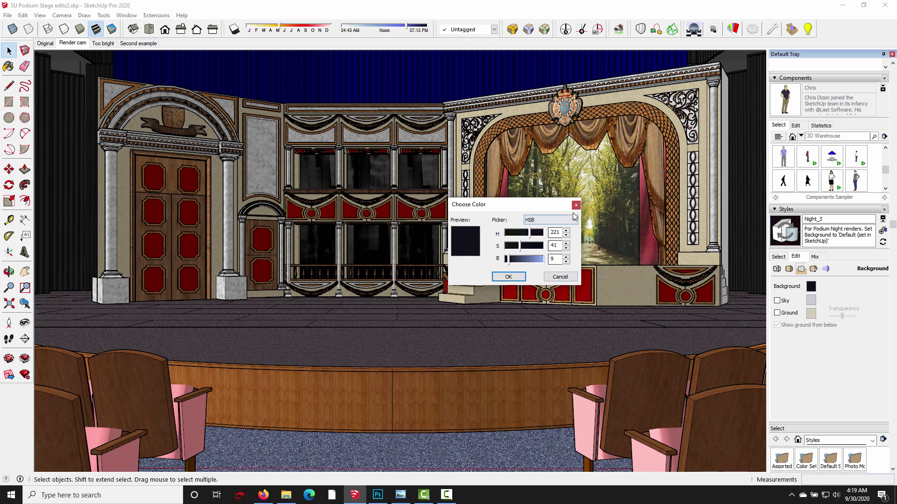
click(576, 206)
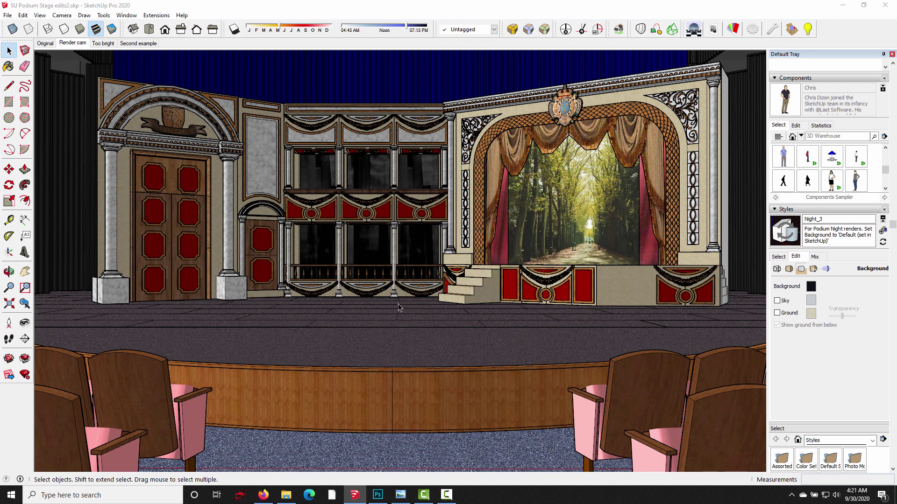
- Compare the omni light and spotlight example images in Windows Photo Viewer
click(401, 495)
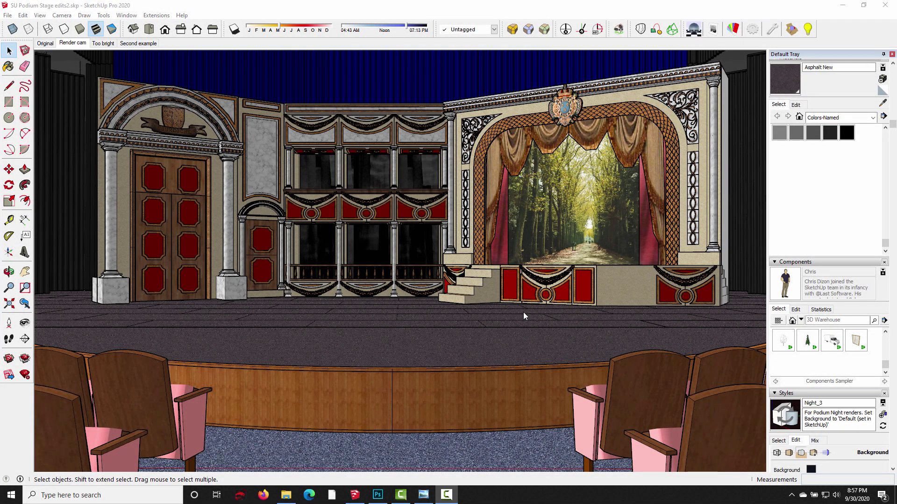
click(429, 498)
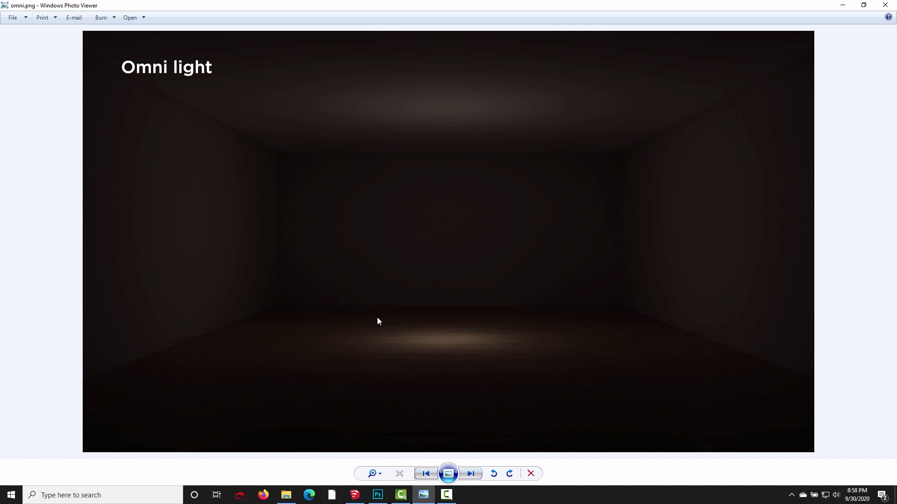
key(Right)
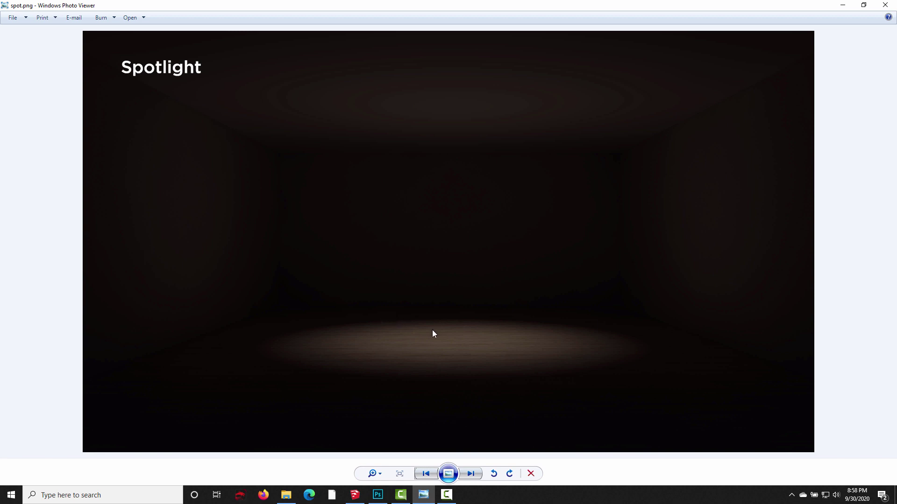
key(Right)
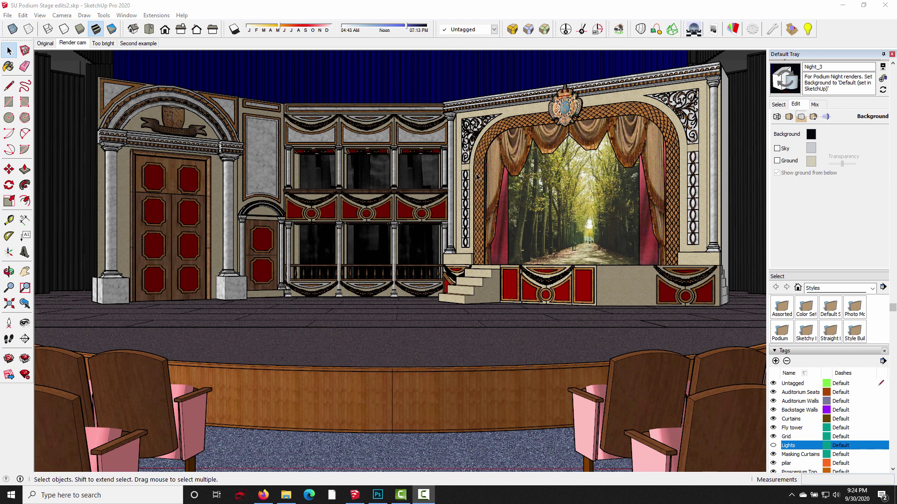
- Open the Podium Light System and set the spotlight colour to a pale yellow of RGB 252, 250, 182
click(808, 29)
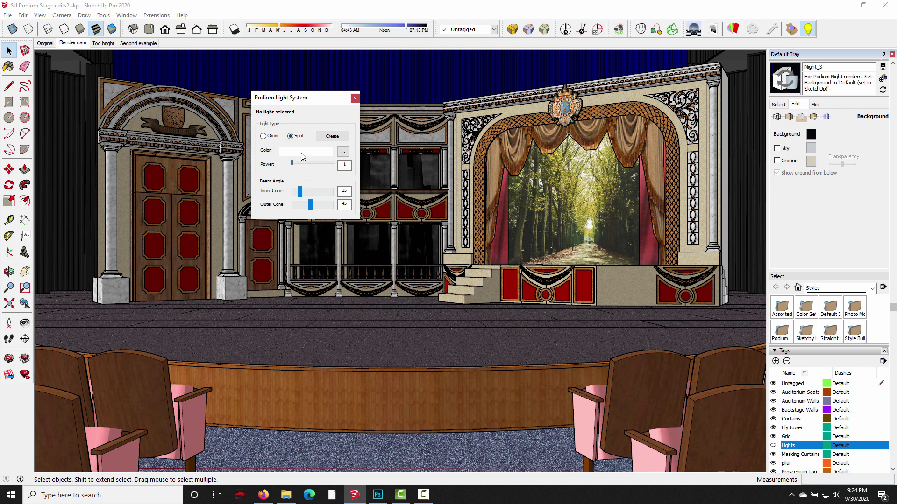
click(343, 153)
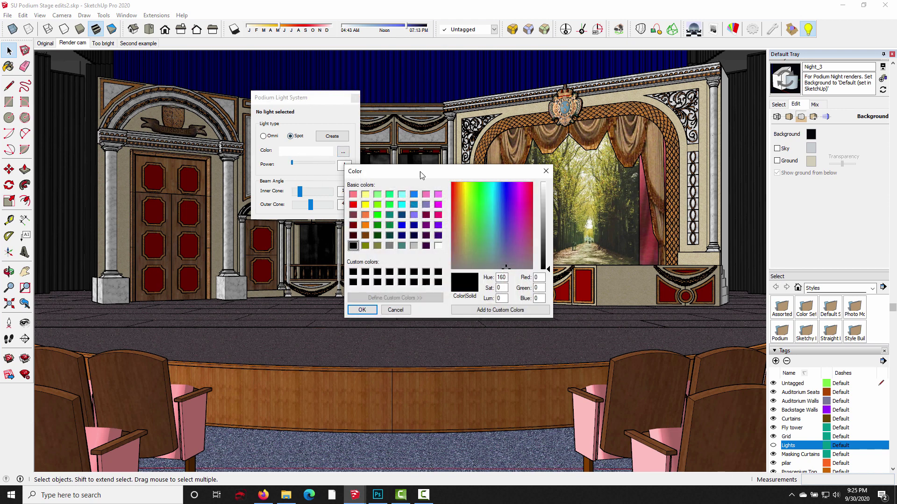
drag(545, 269, 547, 188)
drag(473, 205, 464, 190)
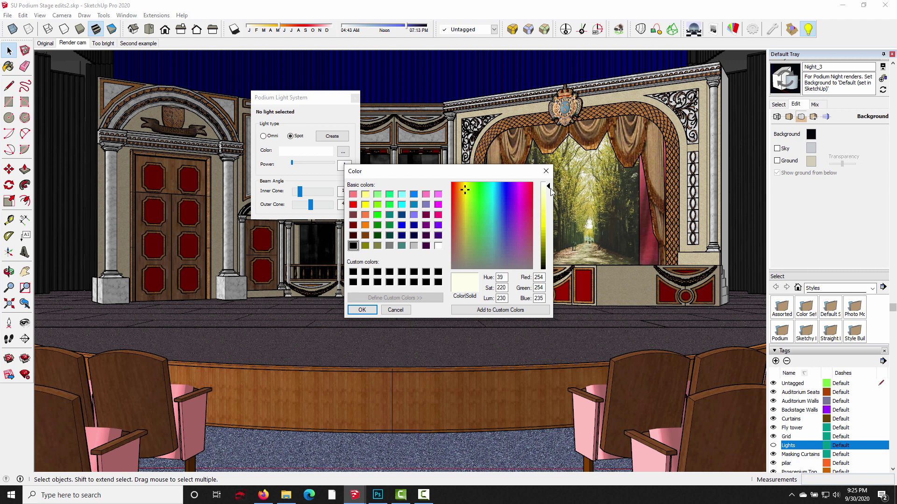
drag(547, 187, 548, 199)
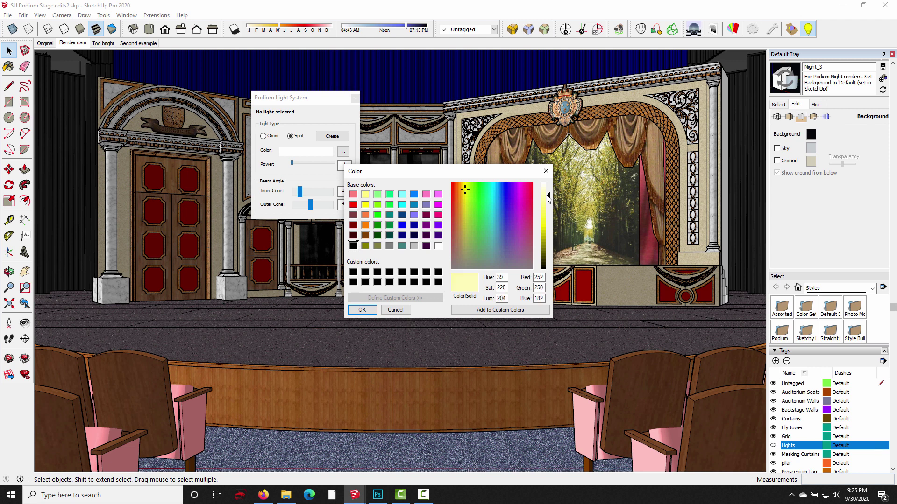
click(362, 310)
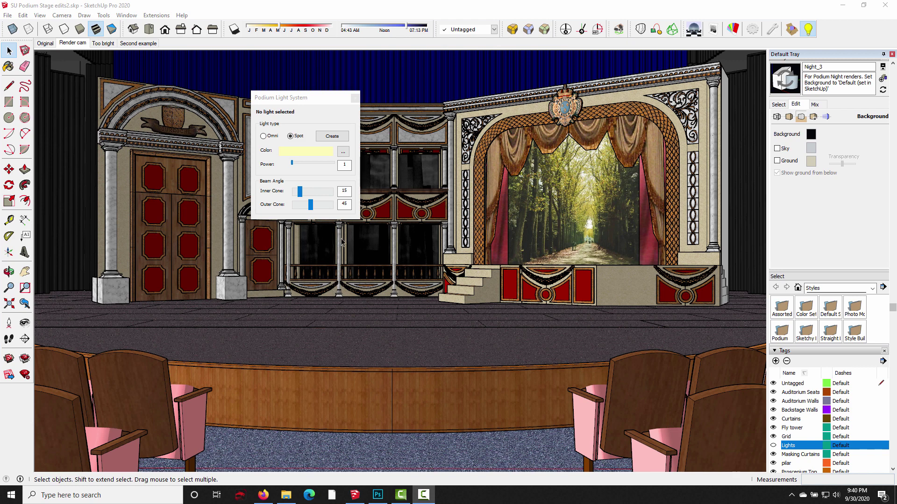
- Set the spotlight's power to 30, with an inner cone of 15 and an outer cone of 45
click(344, 167)
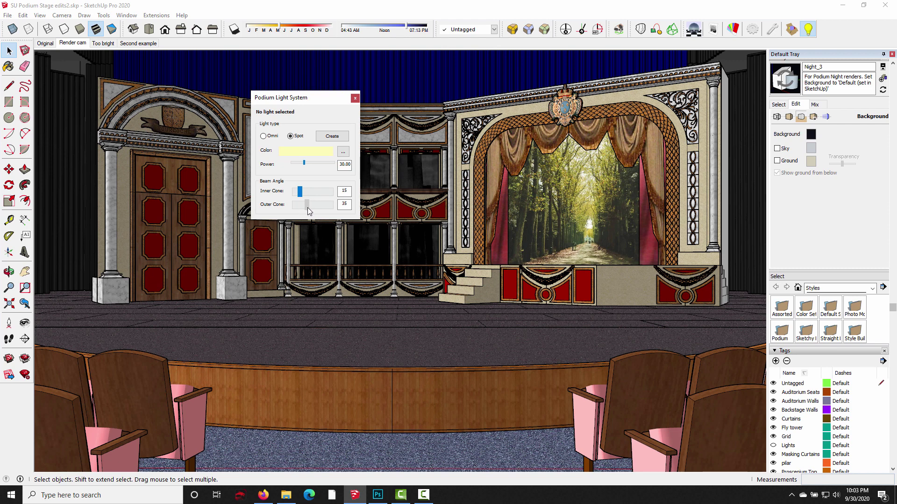
mouse_move(307, 207)
mouse_down()
mouse_move(291, 216)
mouse_move(285, 203)
mouse_move(299, 210)
mouse_up()
click(300, 193)
drag(307, 208, 306, 209)
click(310, 205)
drag(301, 197, 301, 197)
- Create a spotlight high above the floor in front of the balconies, aim it at the stage floor, and recall the Render cam scene
drag(334, 99, 163, 84)
middle_drag(297, 185, 392, 254)
click(162, 123)
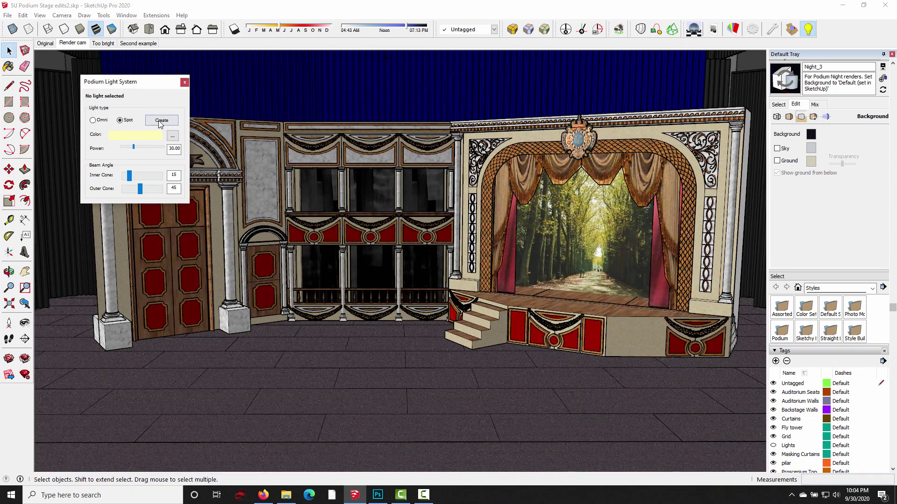
click(165, 123)
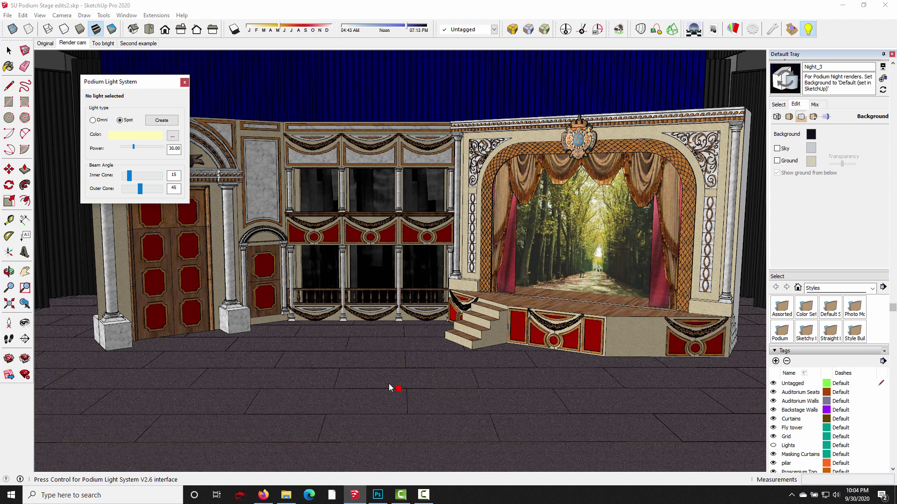
click(364, 360)
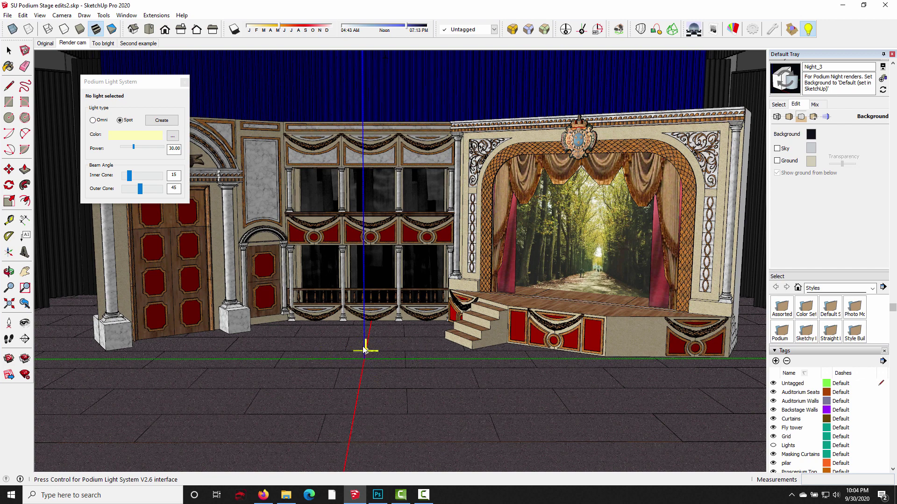
click(362, 60)
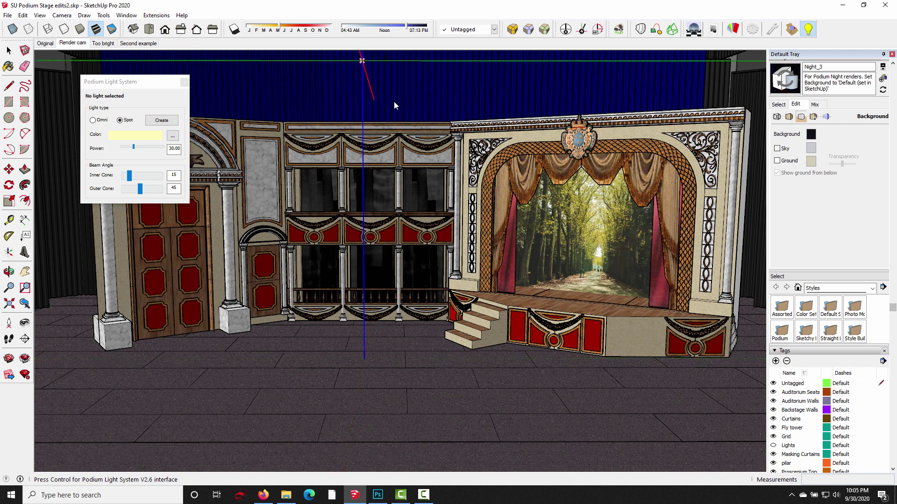
click(458, 343)
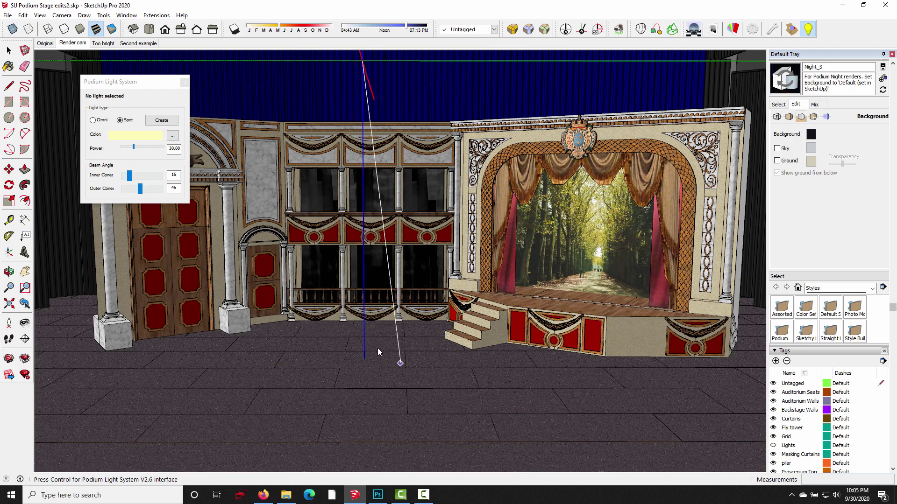
middle_drag(378, 349, 315, 429)
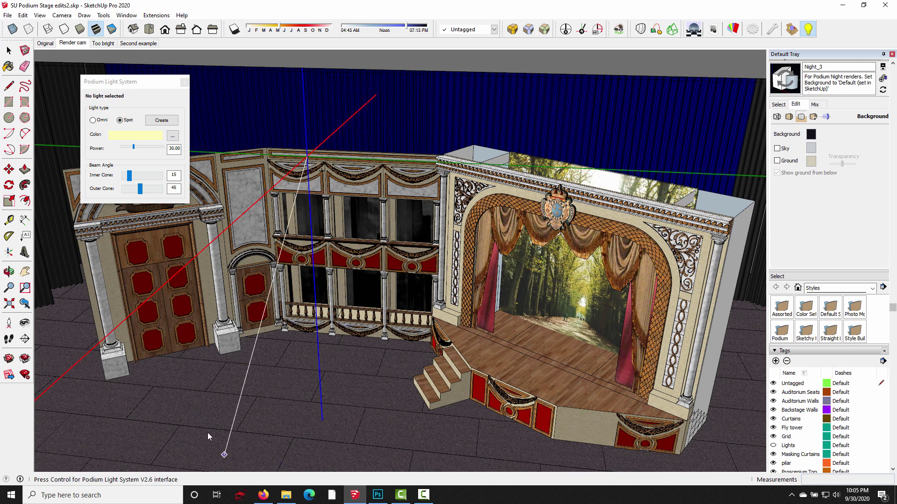
click(294, 389)
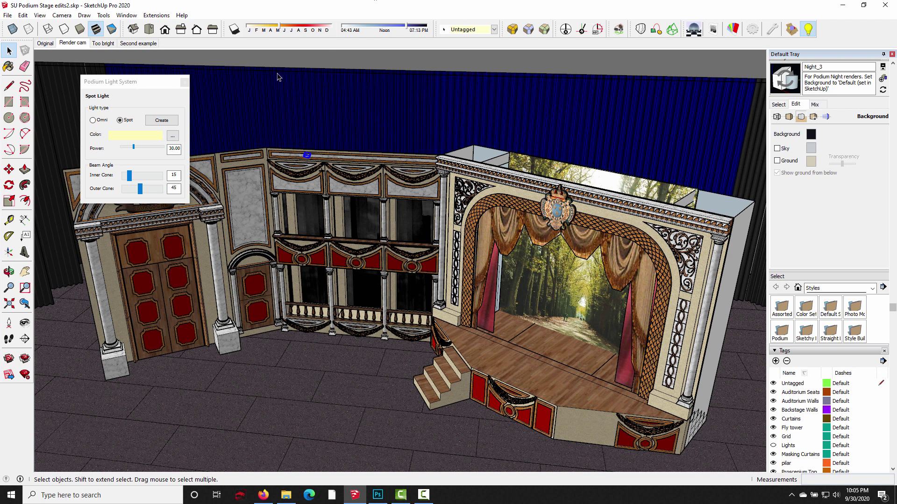
click(184, 88)
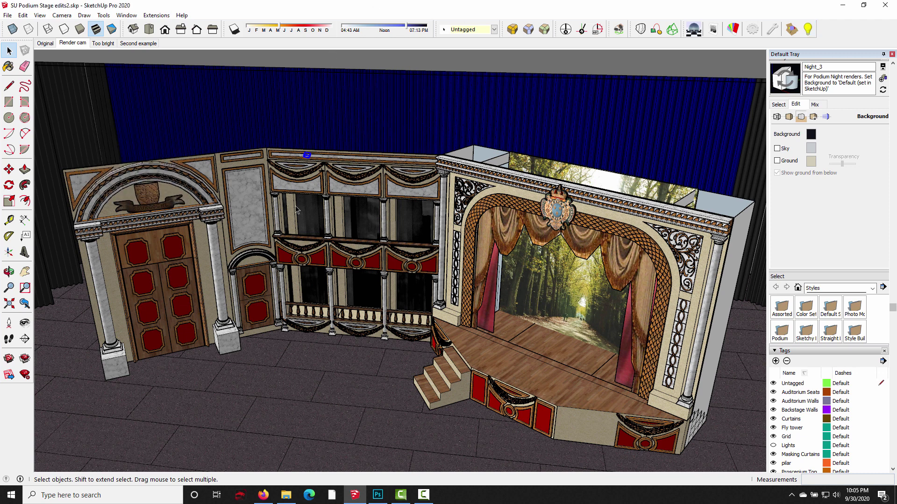
click(73, 42)
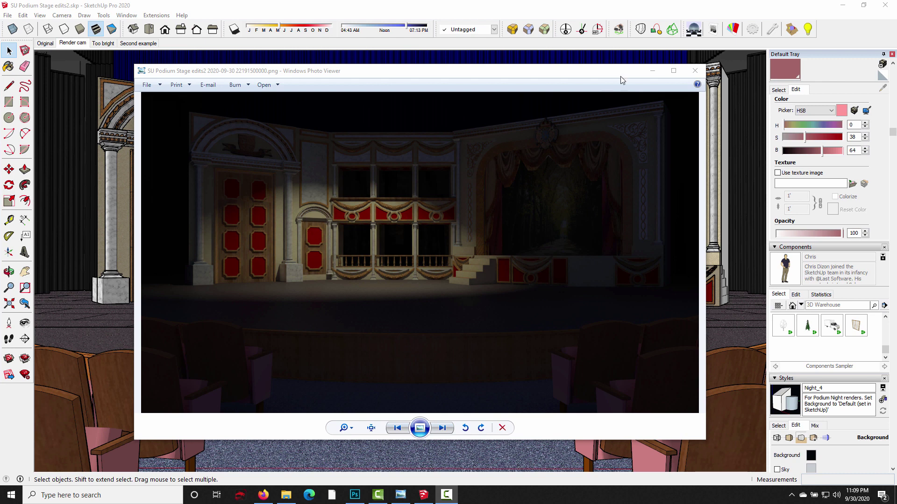
- Create a spotlight of power 45 with cones 10 and 42 high in front of the balconies, aimed straight down at the stage floor
click(695, 71)
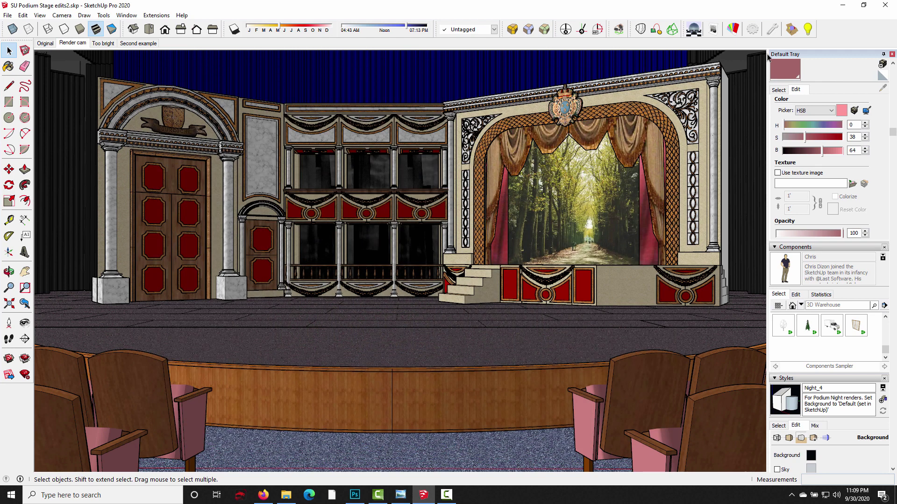
click(807, 29)
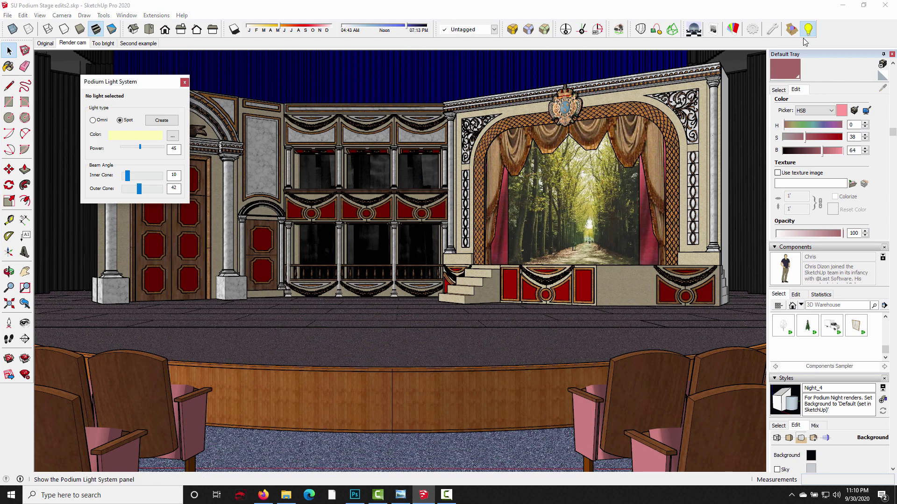
click(161, 120)
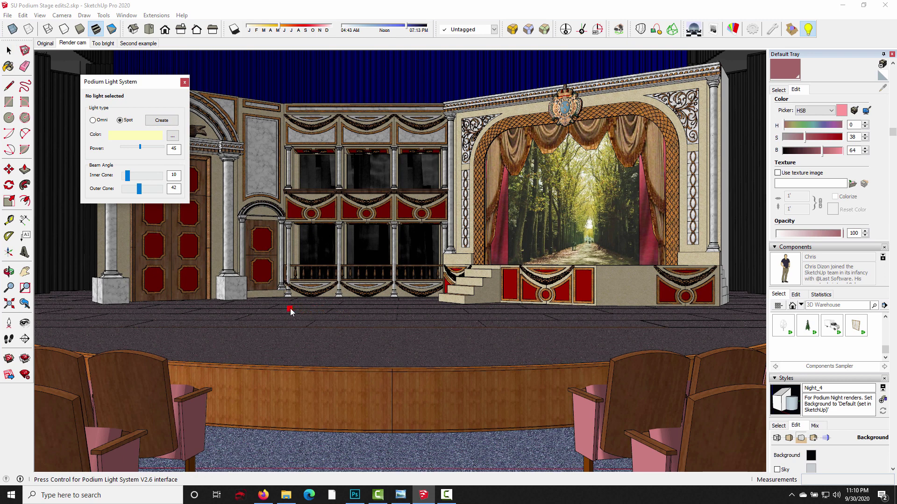
click(316, 309)
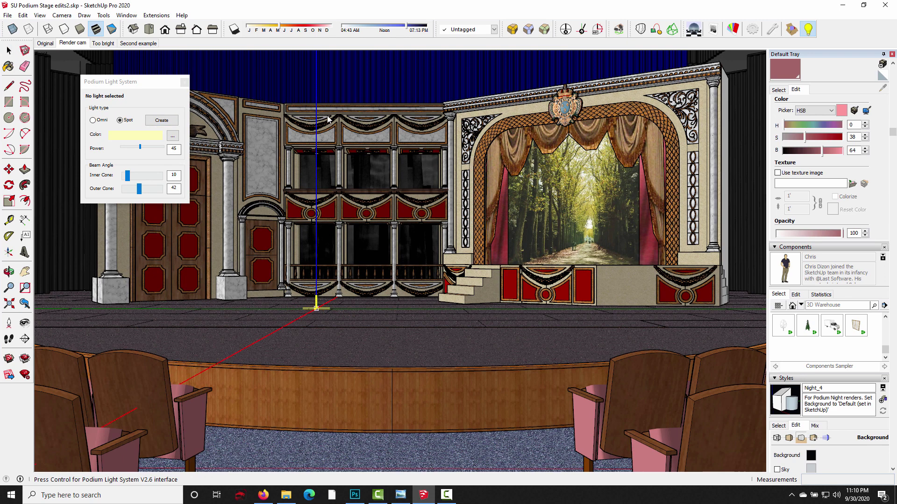
click(317, 63)
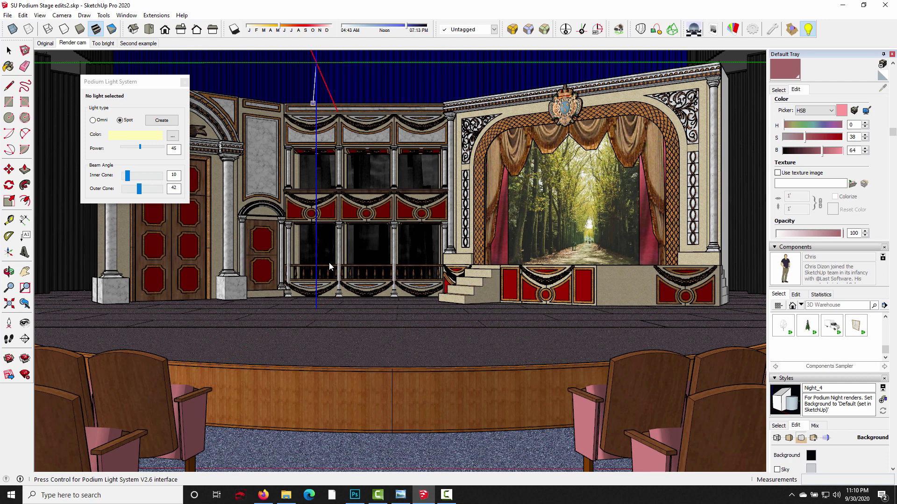
click(316, 309)
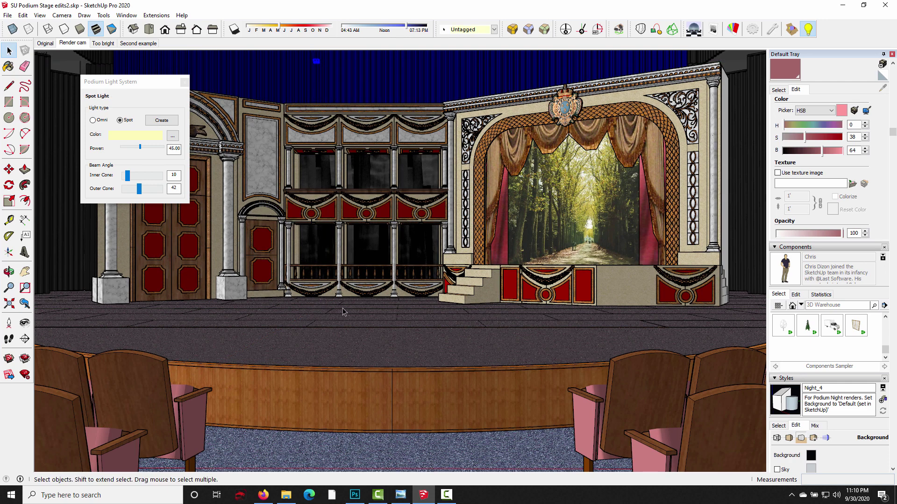
click(185, 83)
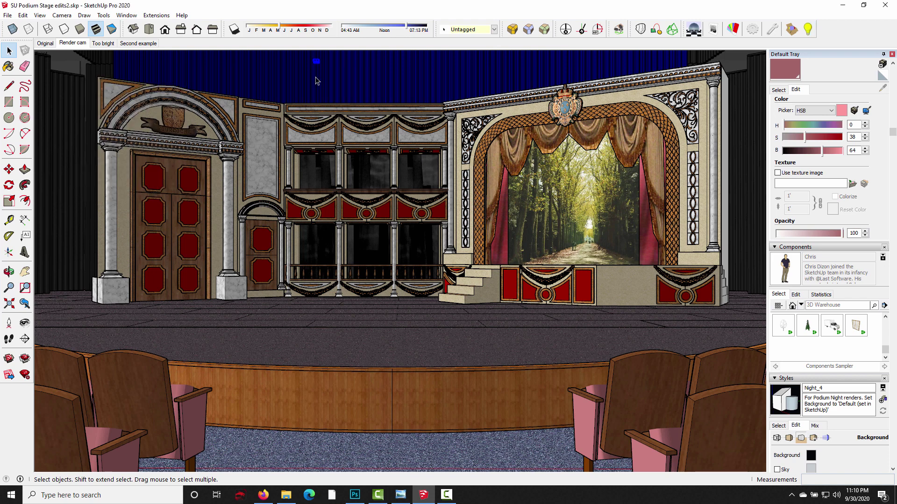
- Review the spotlight render and check the HSB background colour of the Night_4 style without changing it
click(401, 496)
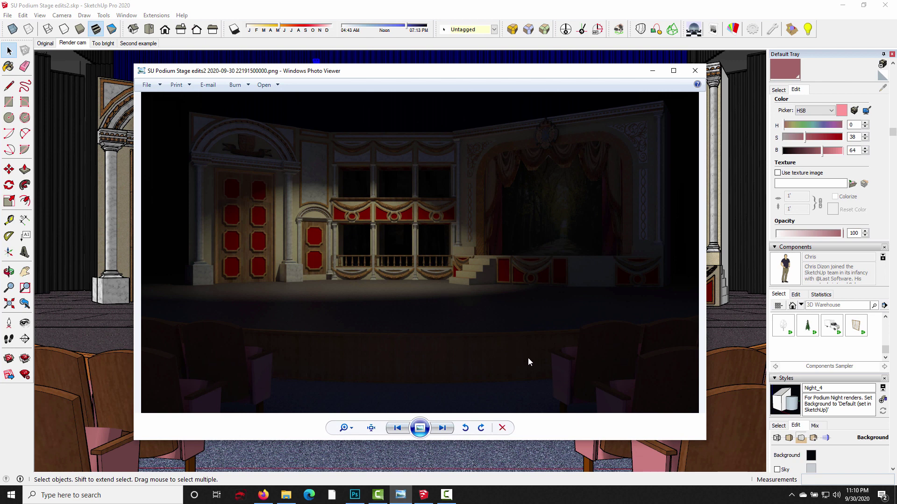
click(653, 71)
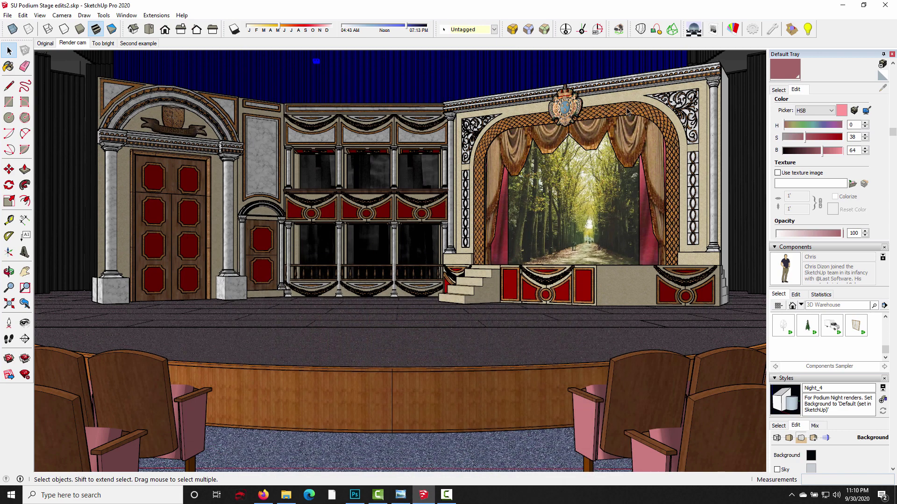
scroll(811, 366, down, 2)
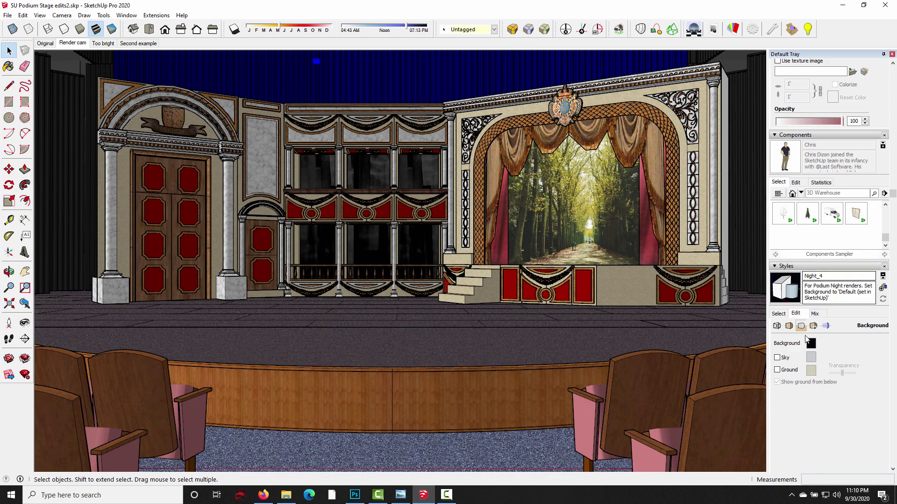
click(809, 346)
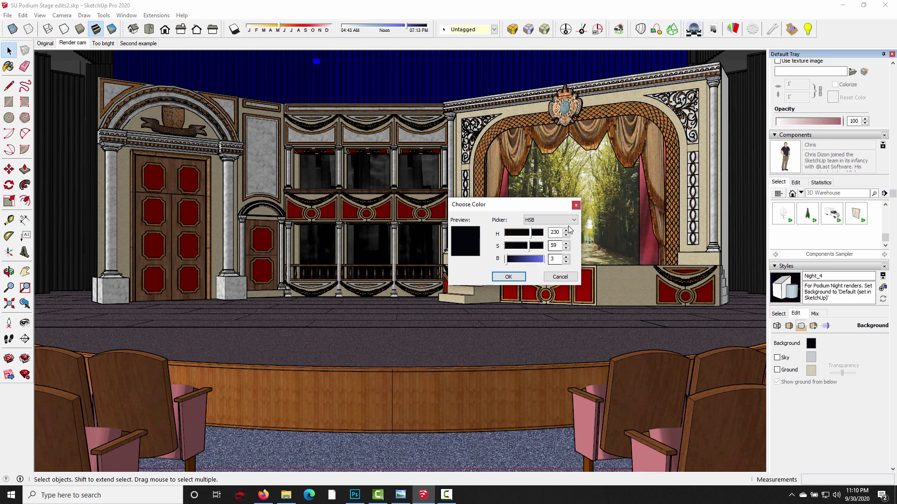
click(576, 205)
- Switch to Windows Photo Viewer, compare the two spotlight renders of the stage, and close the viewer
click(401, 495)
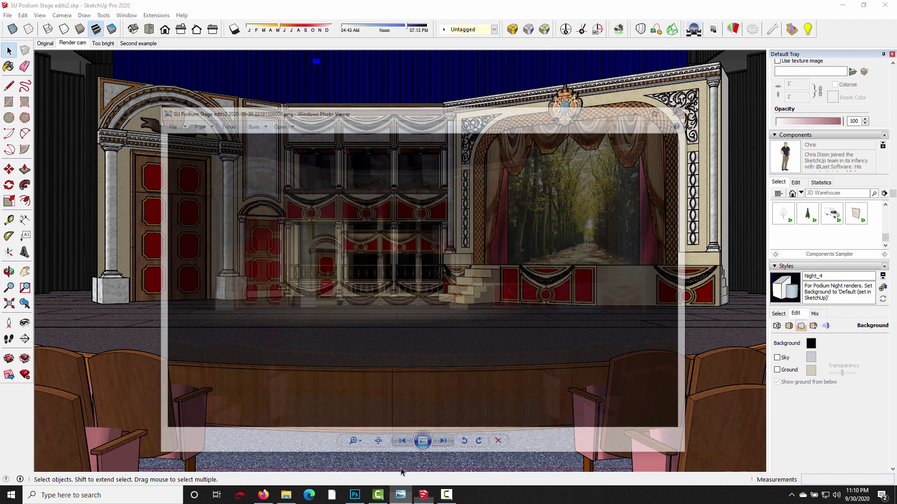
key(Right)
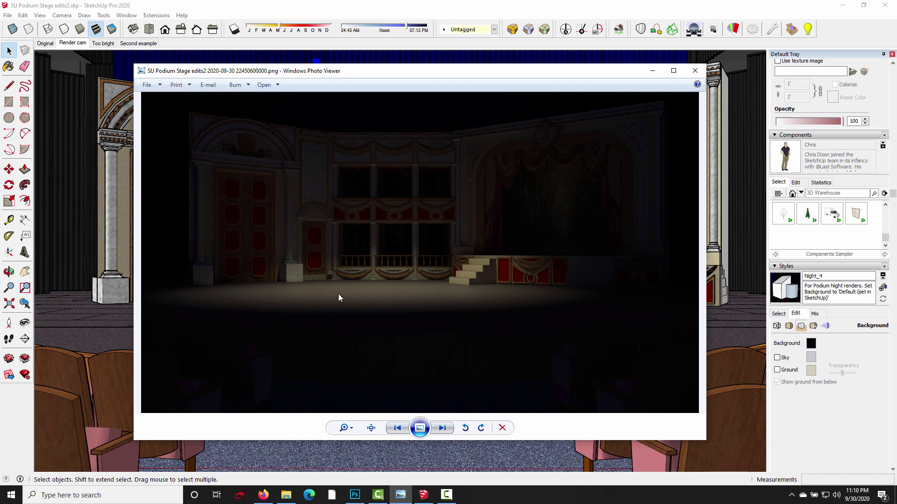
key(Left)
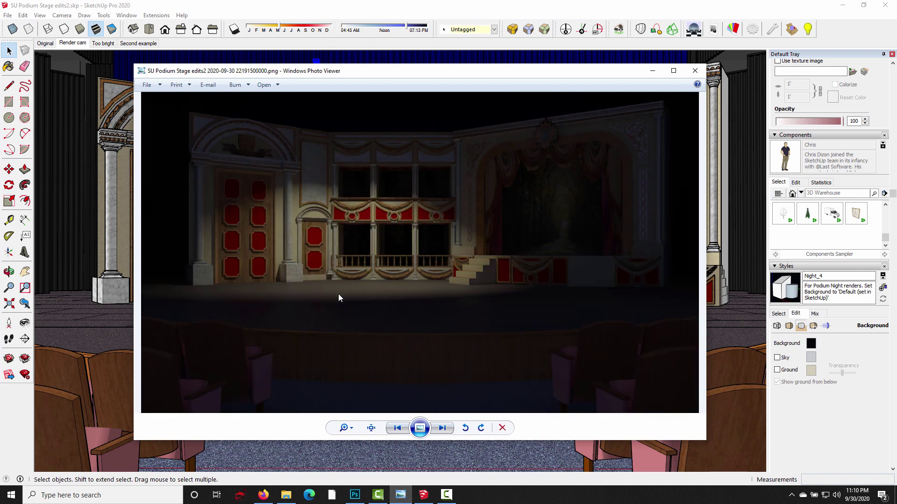
key(Right)
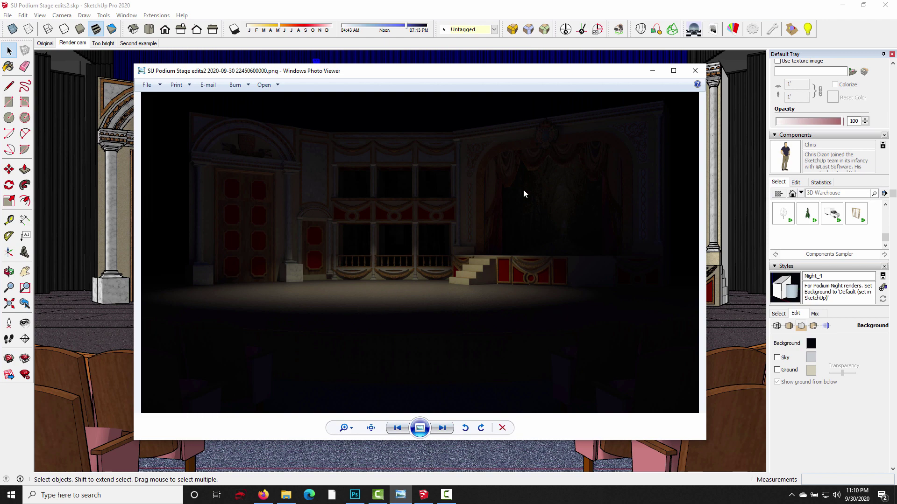
click(695, 70)
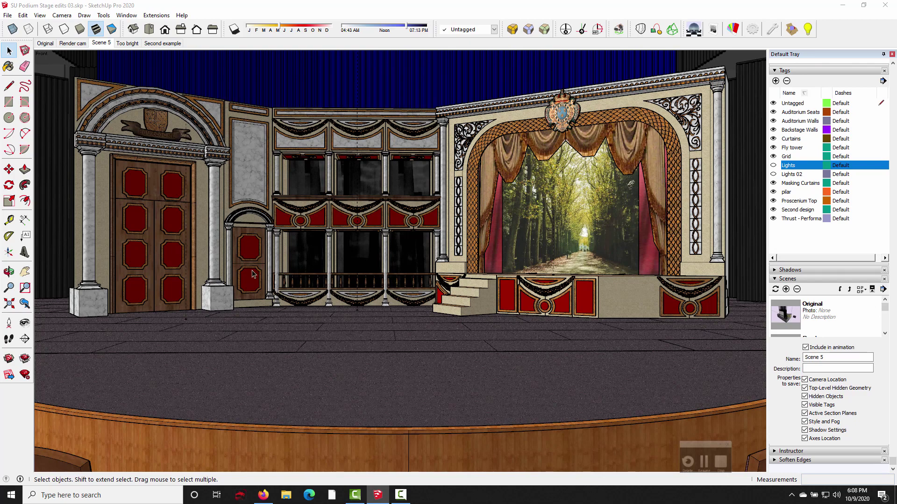
- Hide the large blue curtain behind the stage set to expose the area above the balconies
middle_drag(203, 215, 216, 376)
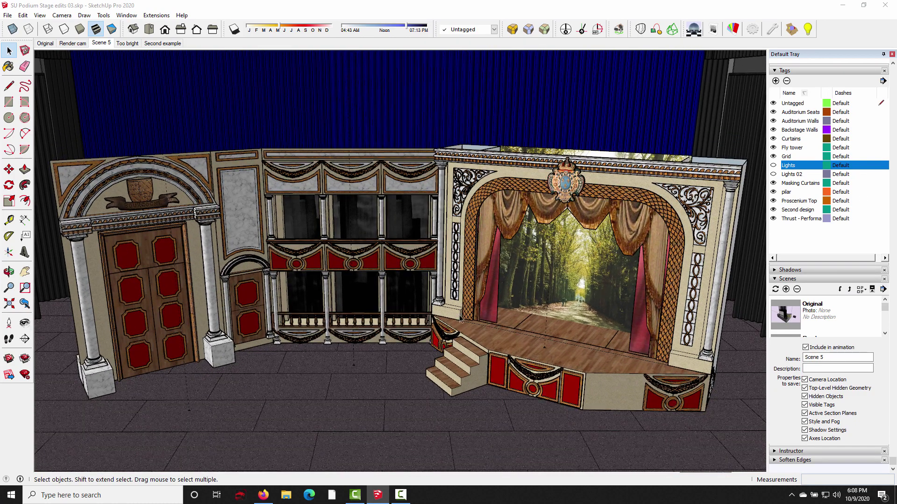
middle_drag(461, 319, 266, 131)
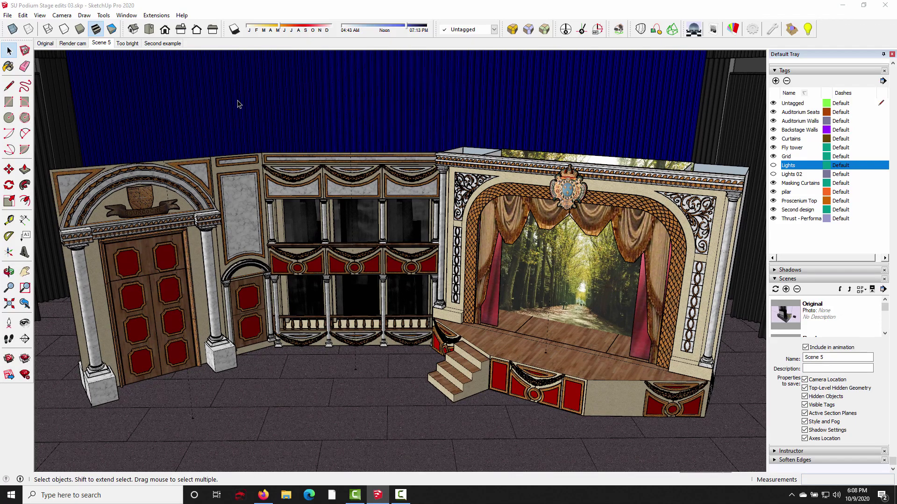
right_click(238, 103)
click(257, 135)
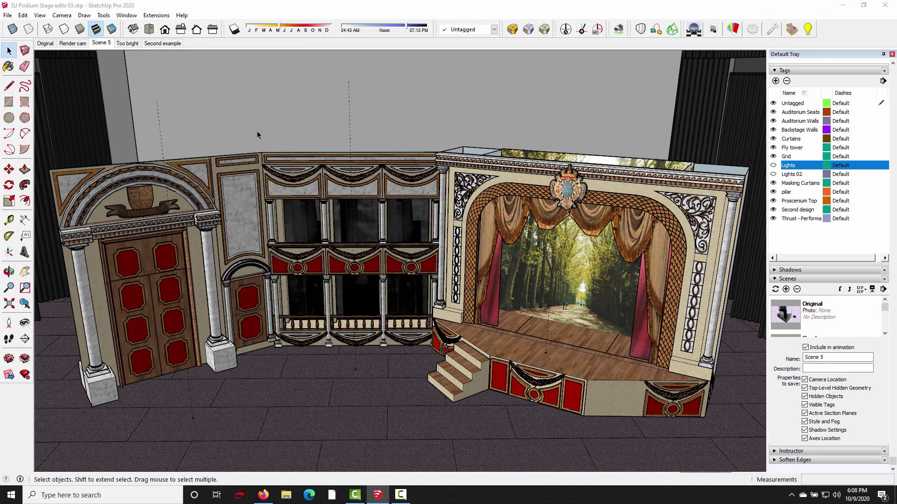
scroll(185, 187, up, 4)
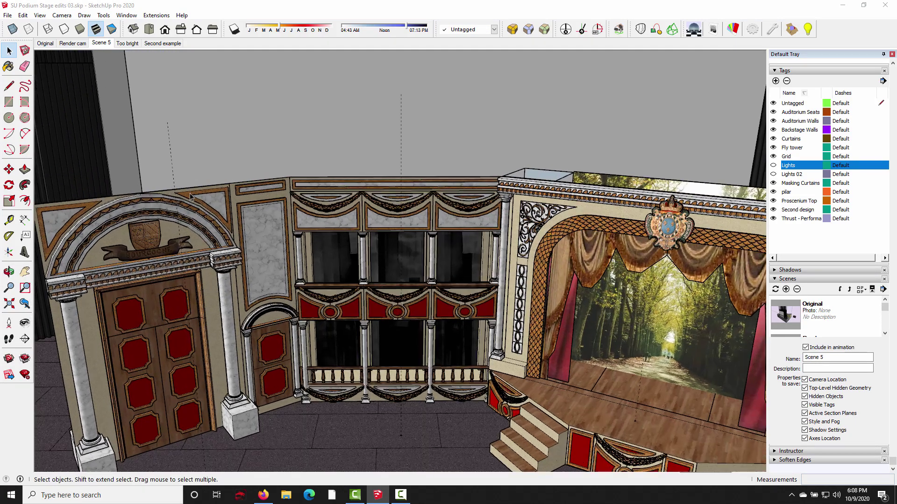
- Create a blue spotlight of power 15 with inner cone 15 and outer cone 55 above the large arched doorway, aimed downward
click(808, 29)
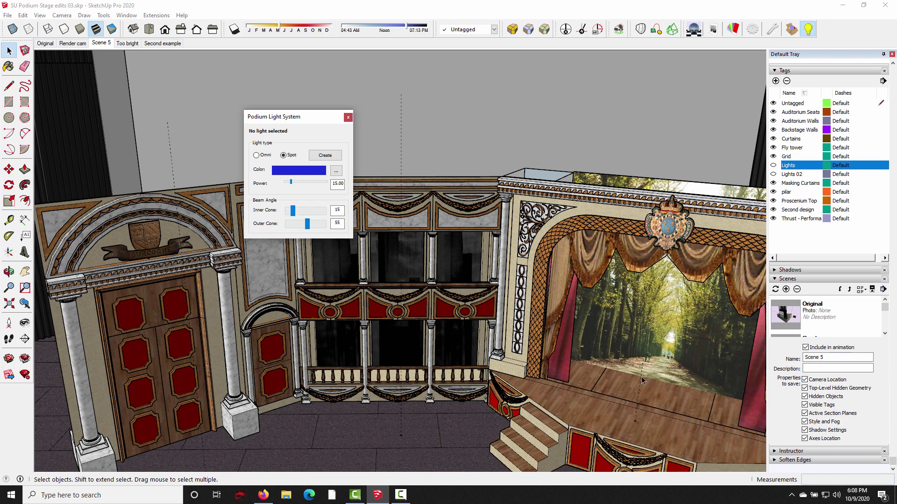
middle_drag(169, 296, 194, 280)
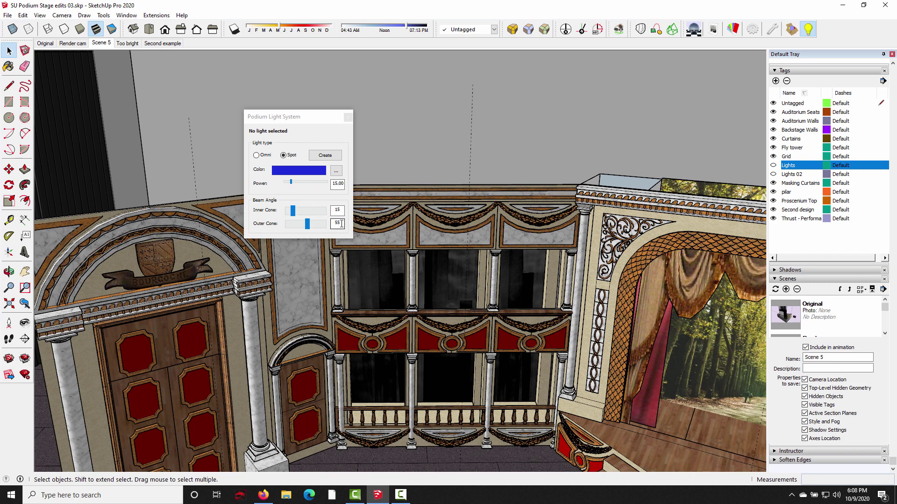
click(336, 171)
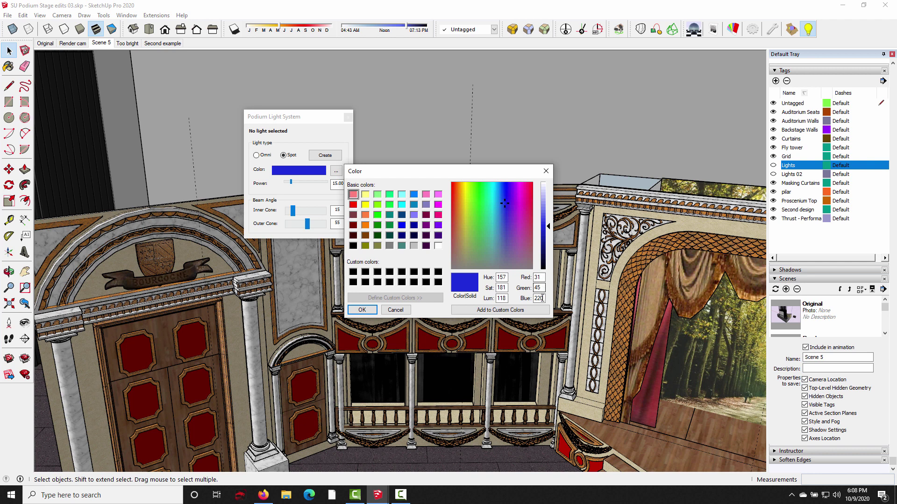
click(545, 172)
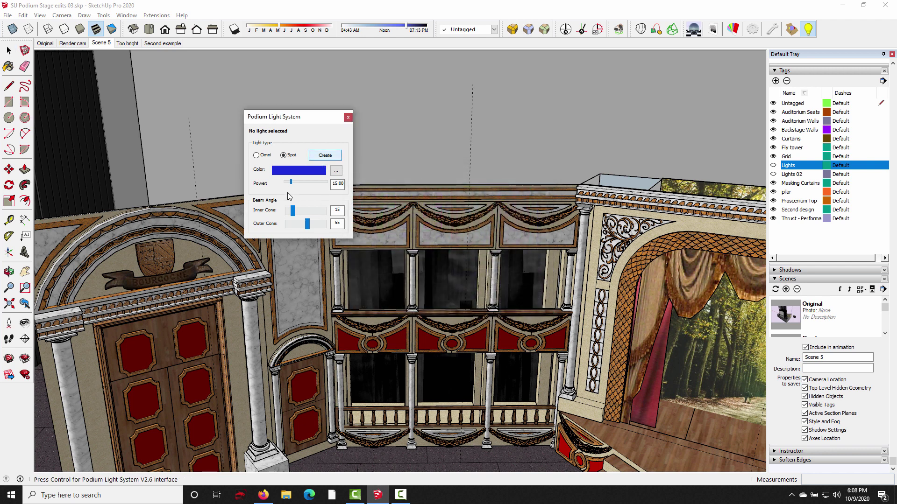
middle_drag(250, 320, 278, 303)
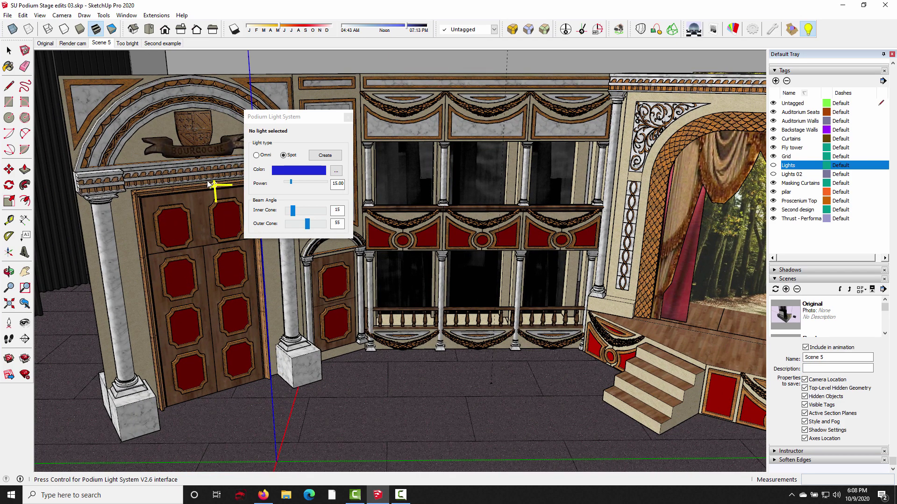
middle_drag(216, 194, 176, 291)
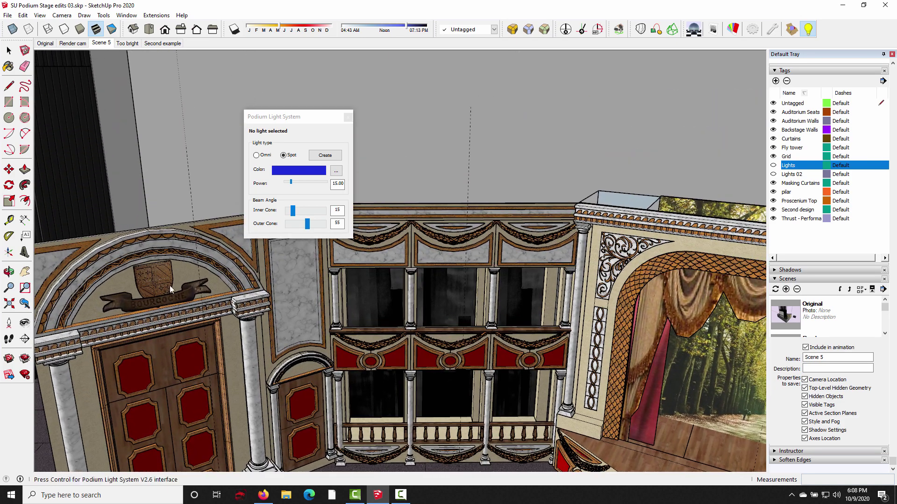
click(186, 159)
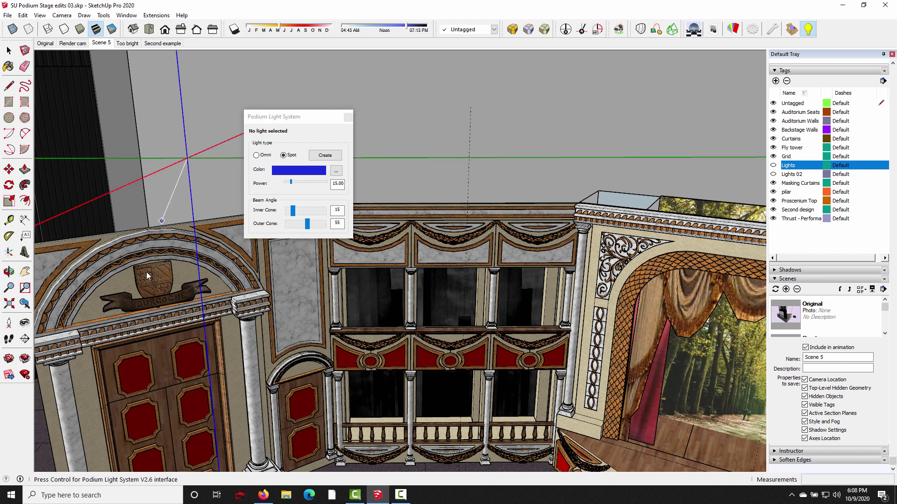
click(159, 314)
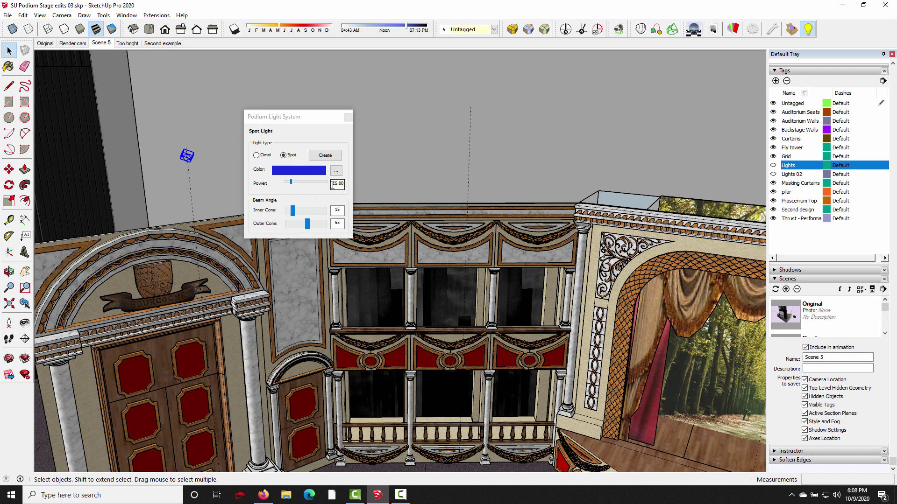
- Set the spotlight power to 10, the outer cone to 60 and the inner cone to 15
drag(332, 184, 349, 181)
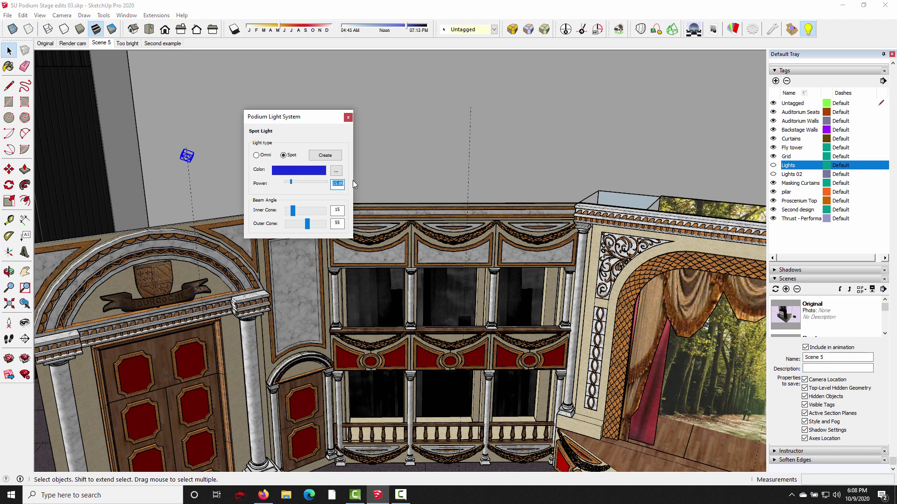
text(10)
drag(344, 223, 332, 224)
text(6)
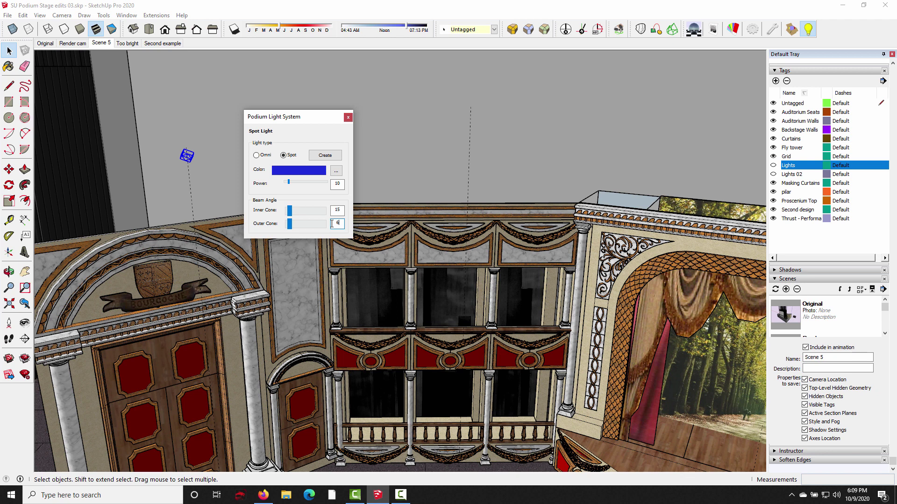
text(0)
drag(345, 210, 332, 210)
text(15)
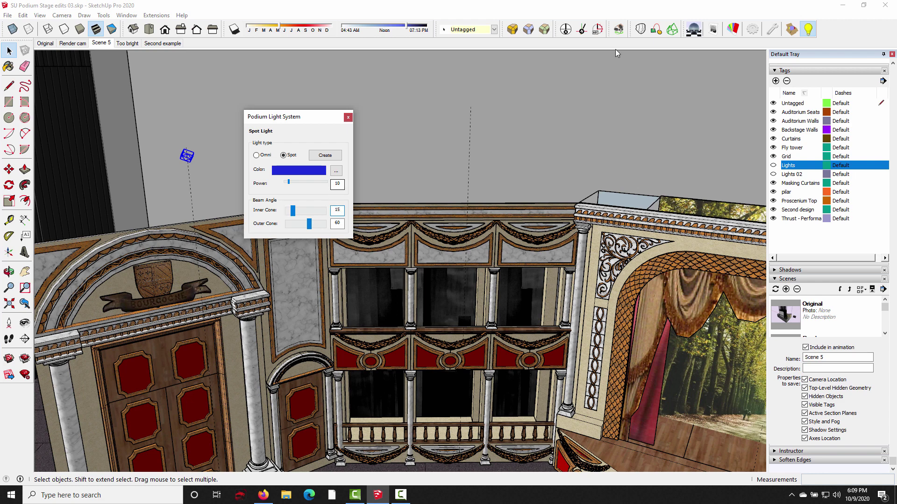
- Set the spotlight colour to red 232, green 30 and blue 116
click(336, 172)
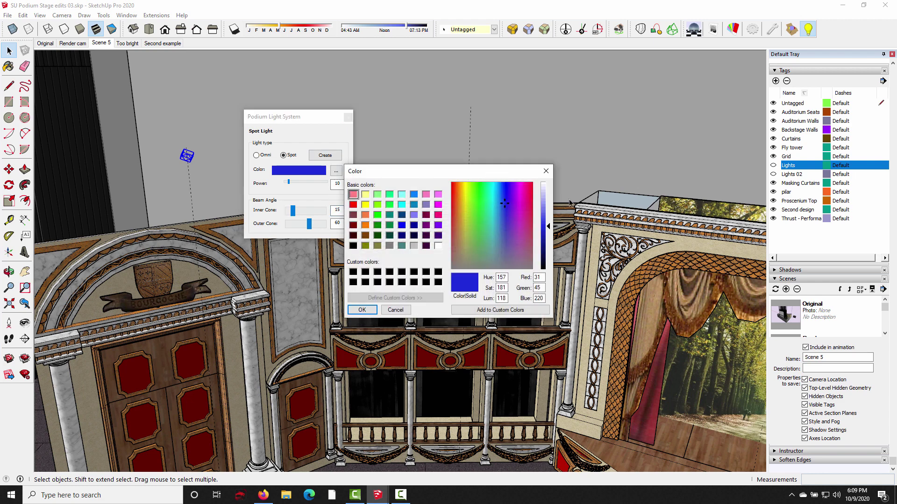
click(541, 278)
double_click(541, 277)
text(232)
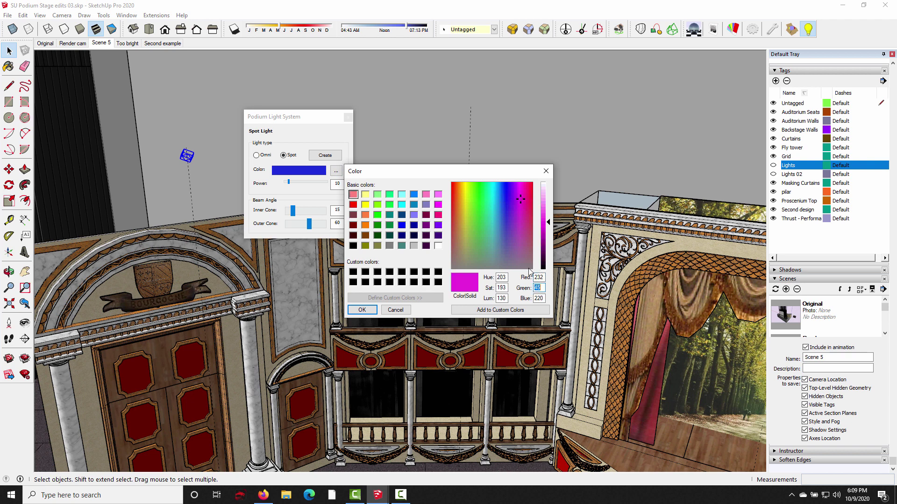
text(30)
key(Tab)
text(116)
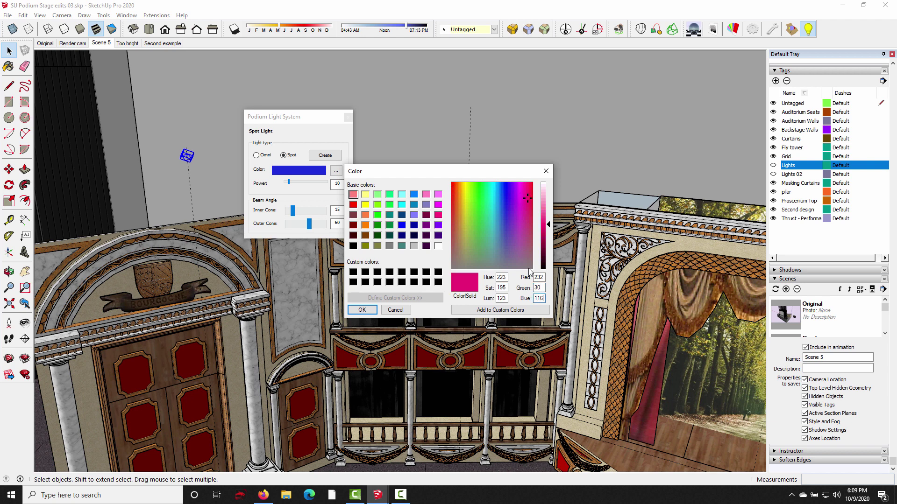
click(362, 310)
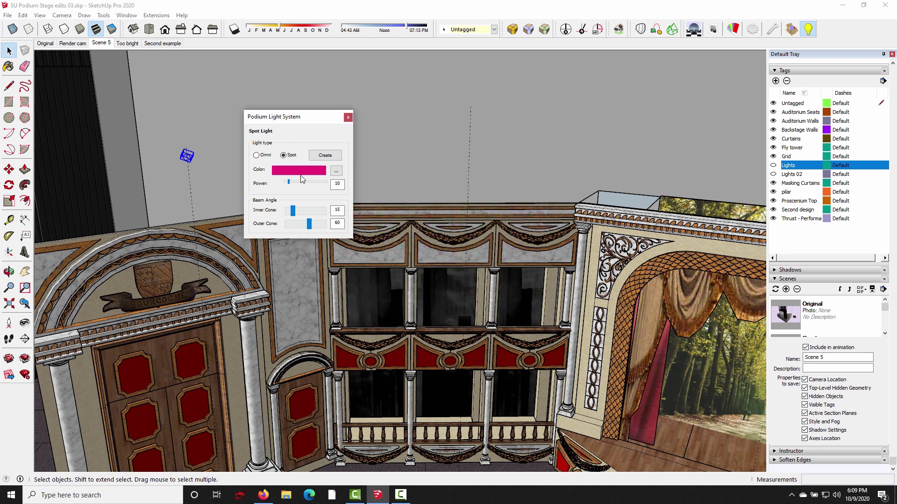
- Create the pink spotlight near the top of the guide line above the balconies, aimed down along the guide
click(326, 155)
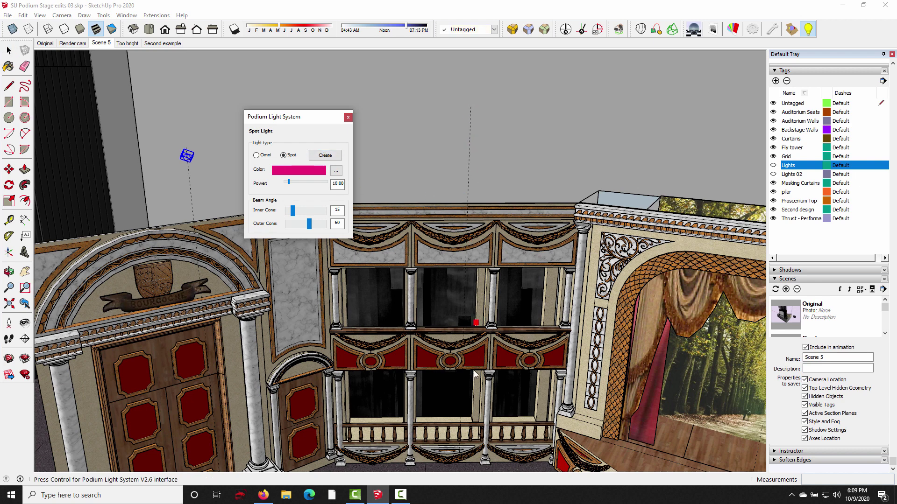
scroll(474, 374, down, 4)
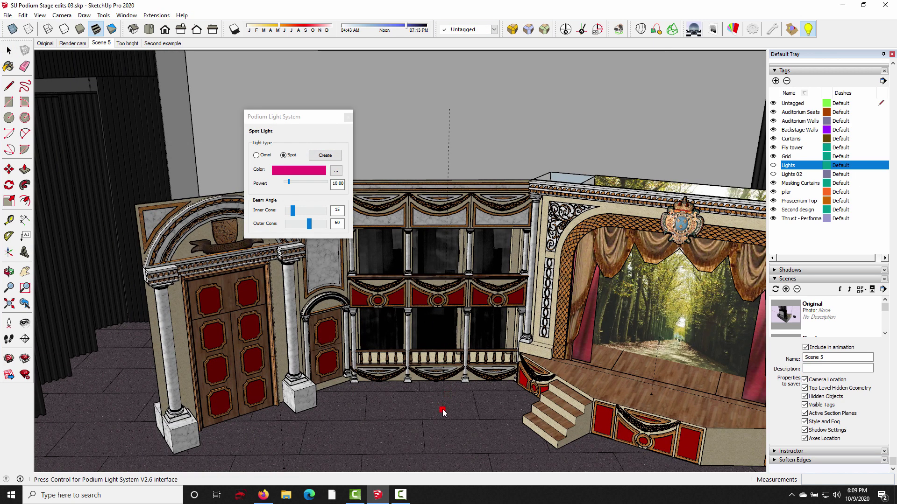
click(442, 409)
click(449, 120)
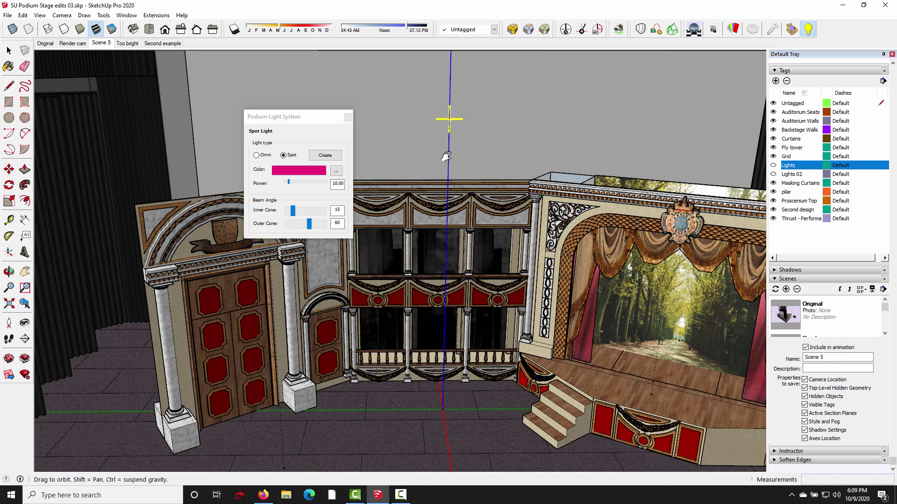
middle_drag(447, 153, 438, 182)
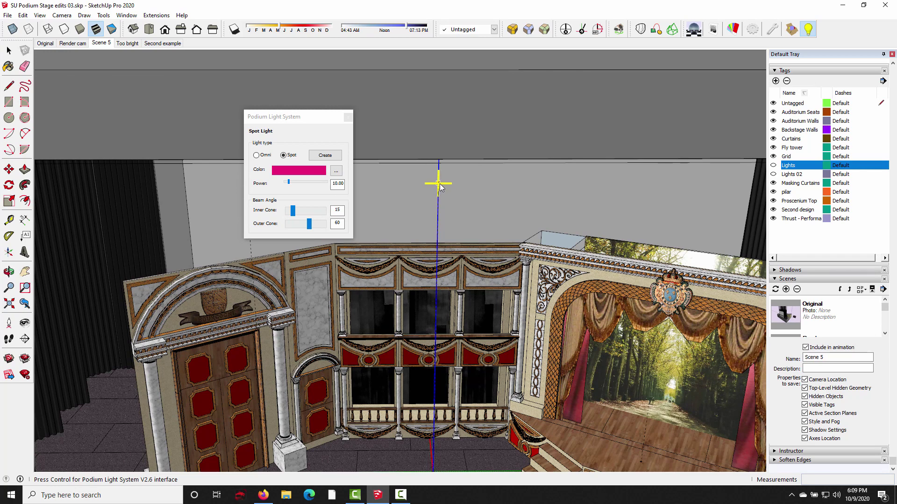
click(439, 188)
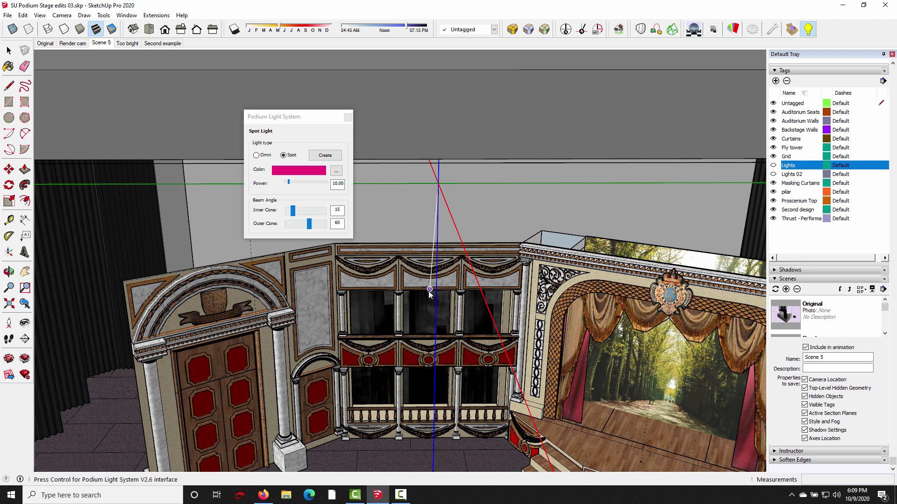
click(430, 290)
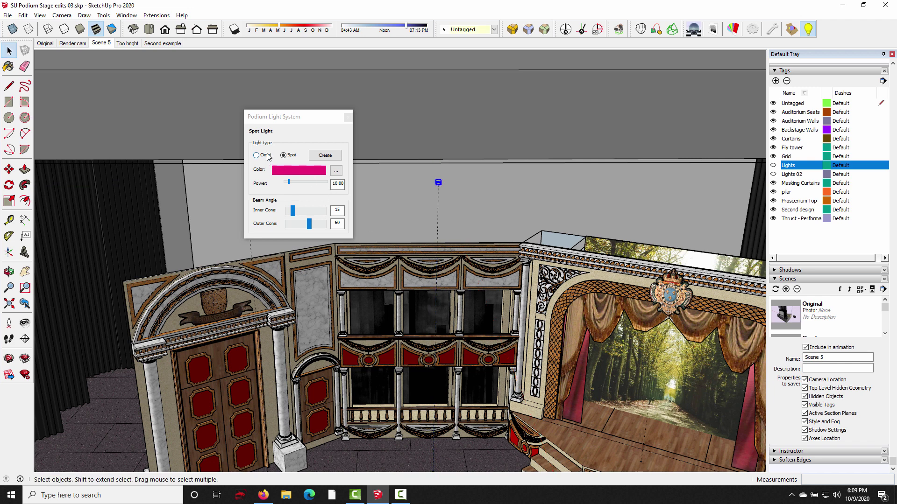
- Configure a new omni light with power 6 and colour red 147, green 158, blue 210
click(277, 122)
click(257, 156)
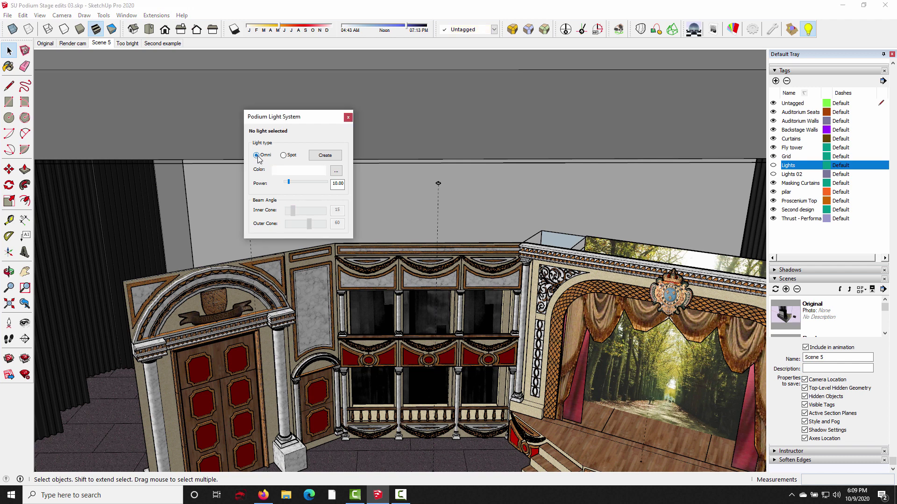
double_click(334, 184)
text(6)
click(337, 172)
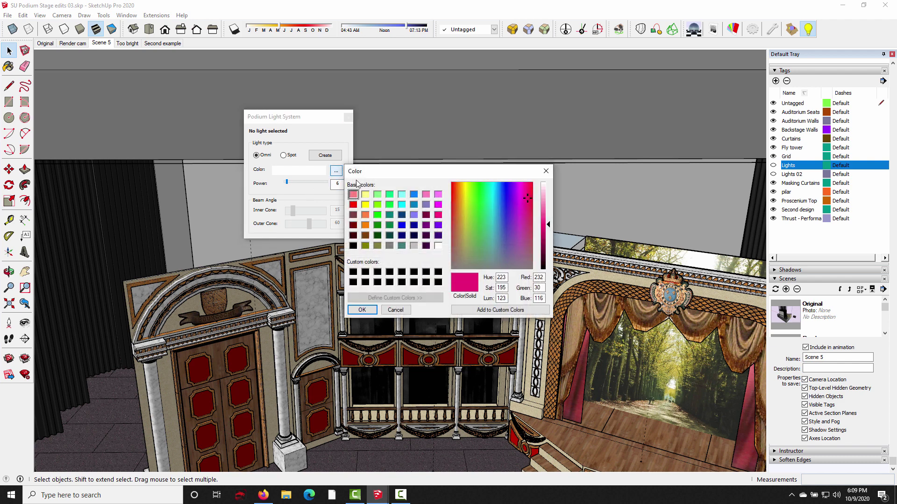
double_click(535, 278)
text(147)
key(Tab)
text(158)
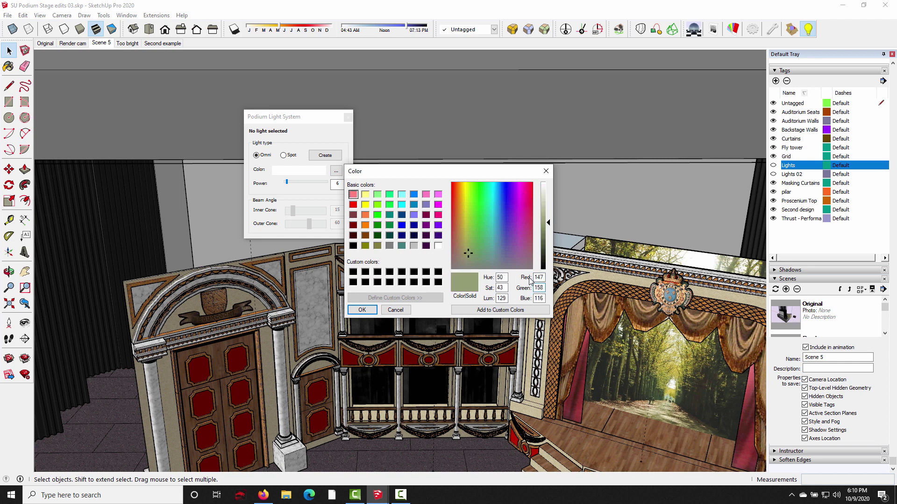
text(210)
click(362, 310)
- Place the omni light on the guide line above the raised stage floor, in front of the forest backdrop
middle_drag(624, 458, 537, 347)
scroll(537, 347, up, 5)
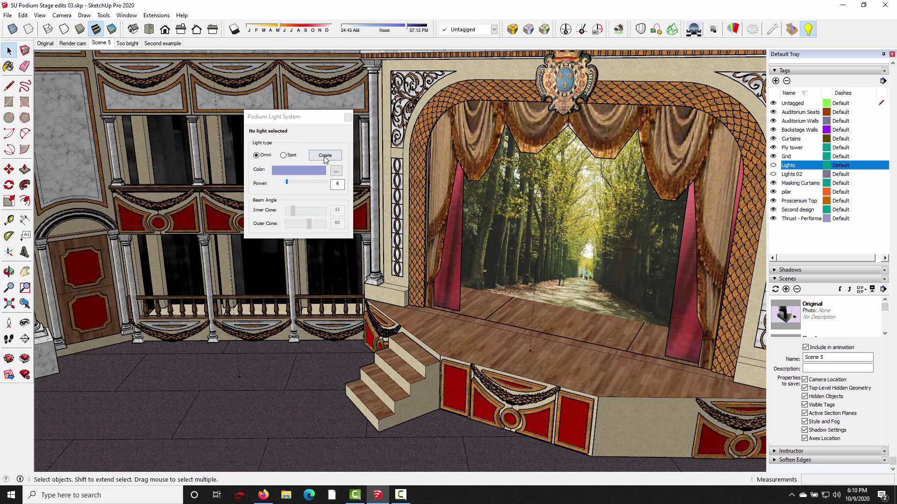
click(326, 159)
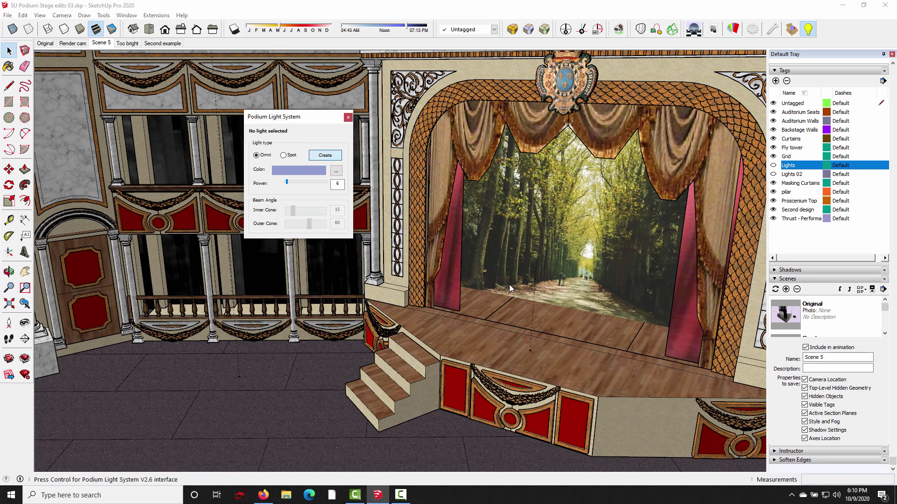
click(531, 350)
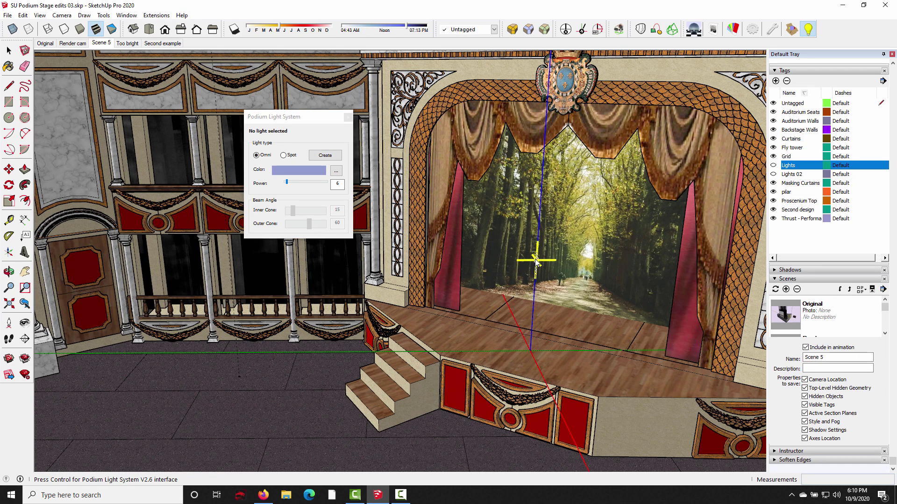
click(536, 261)
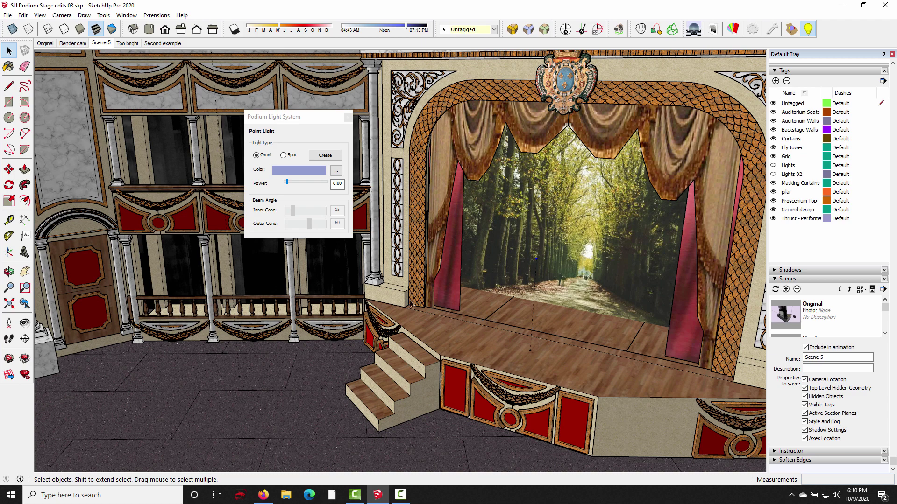
- Close the light settings, then restore the Render Cam scene and open the SU Podium render options
click(348, 117)
middle_drag(202, 288, 288, 298)
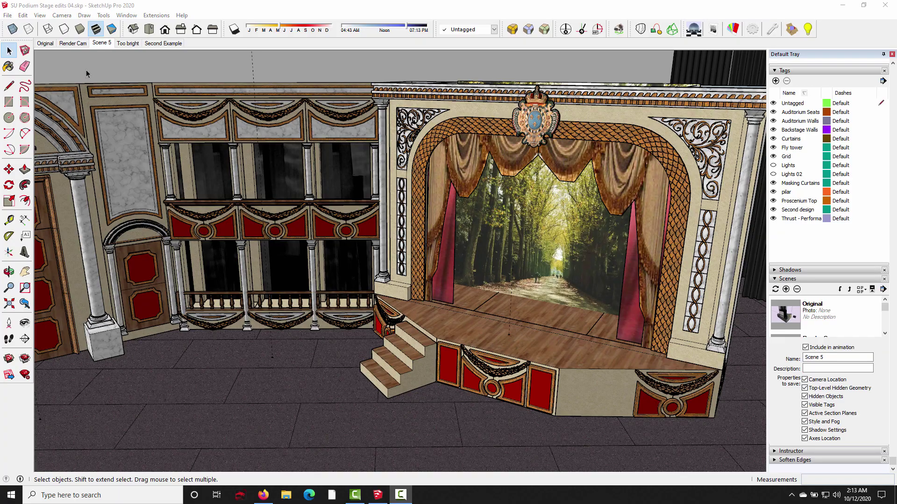
click(73, 43)
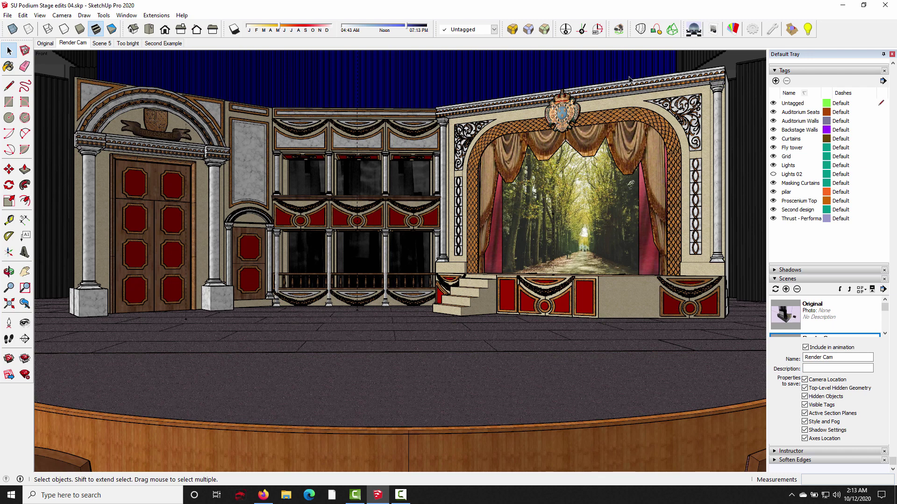
click(752, 30)
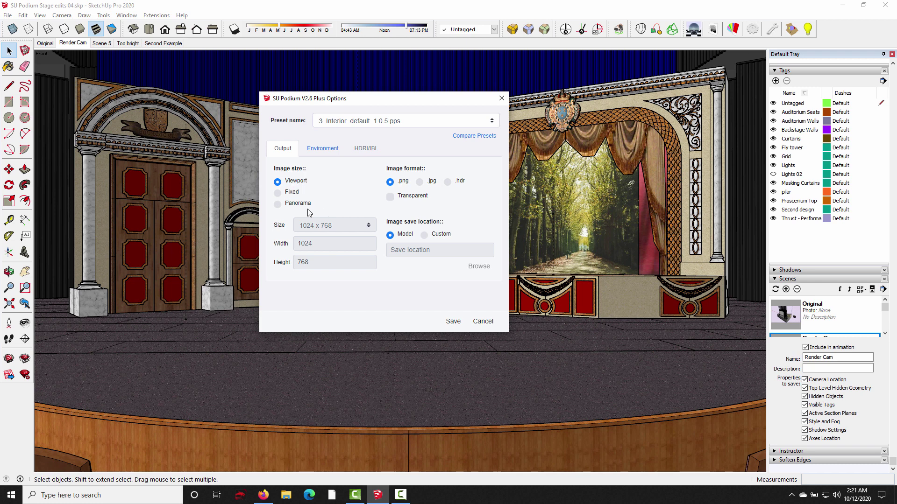
- Try a fixed render image size of 1024 x 768 and return the image size to Viewport
click(278, 193)
click(365, 226)
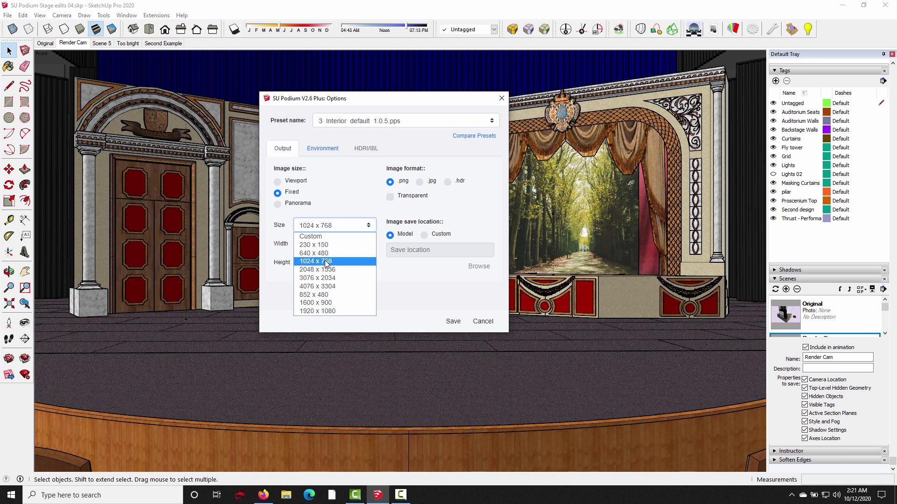
click(325, 264)
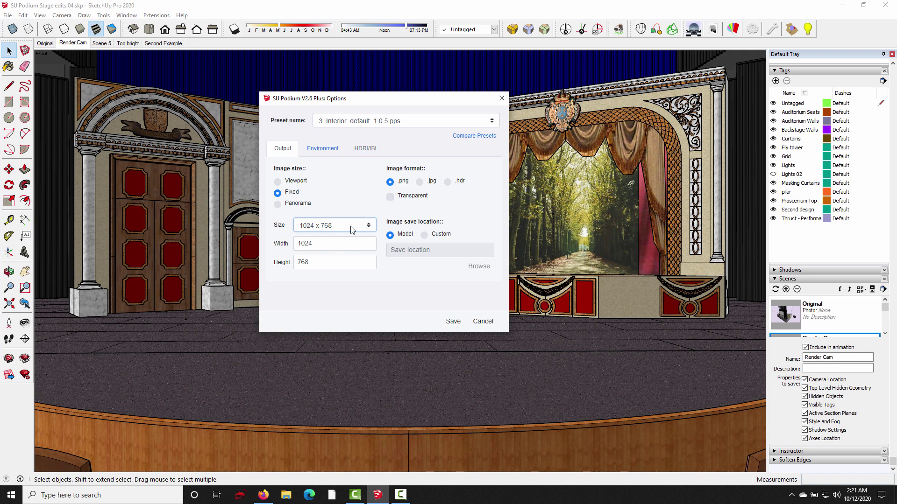
click(281, 182)
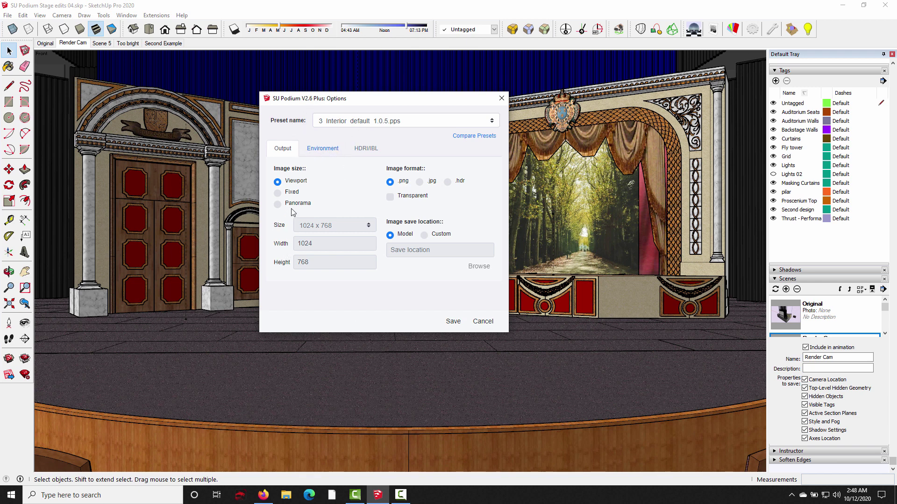
- Choose the 3_Interior_default_1.0.5.pps render preset, review its environment settings and save the render options
click(438, 125)
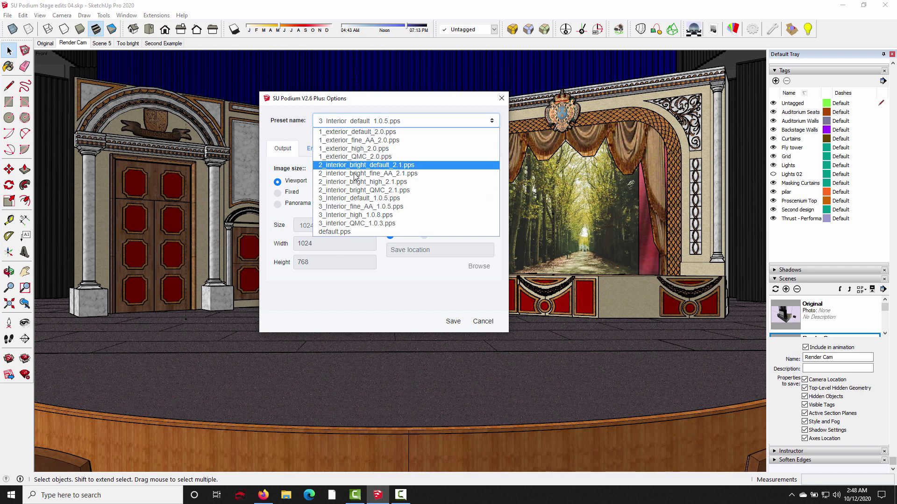
click(357, 199)
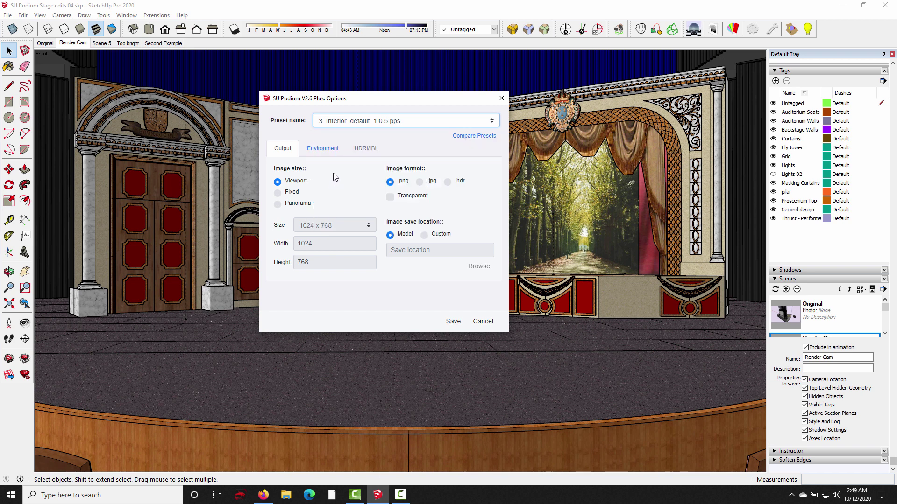
click(329, 151)
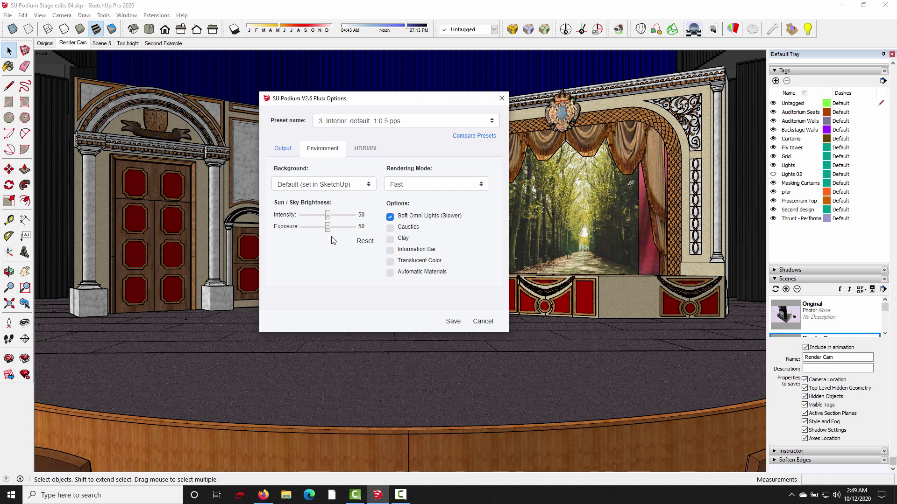
click(288, 150)
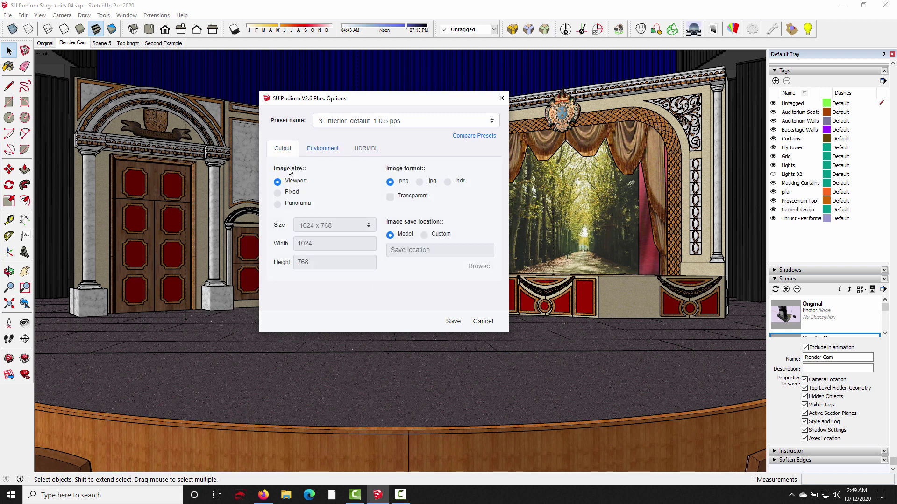
click(453, 322)
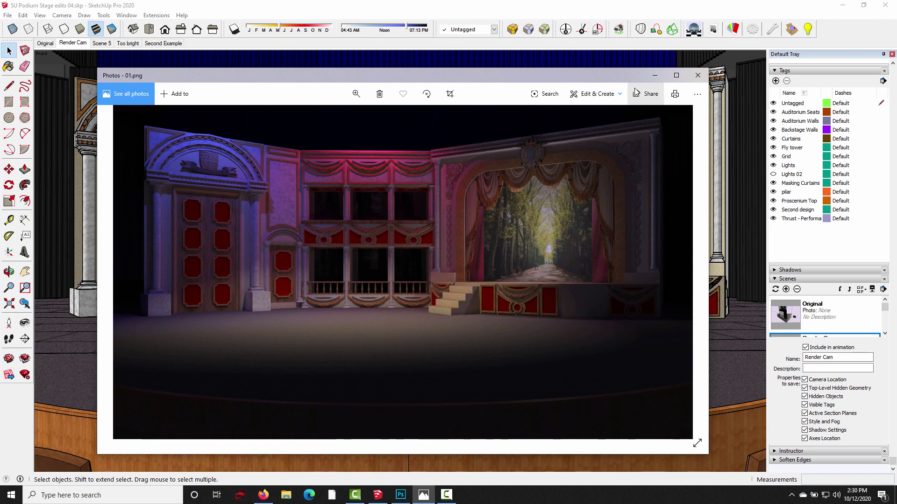
- Close the finished render and sample the stage floor's material in the SU Podium material properties
click(697, 75)
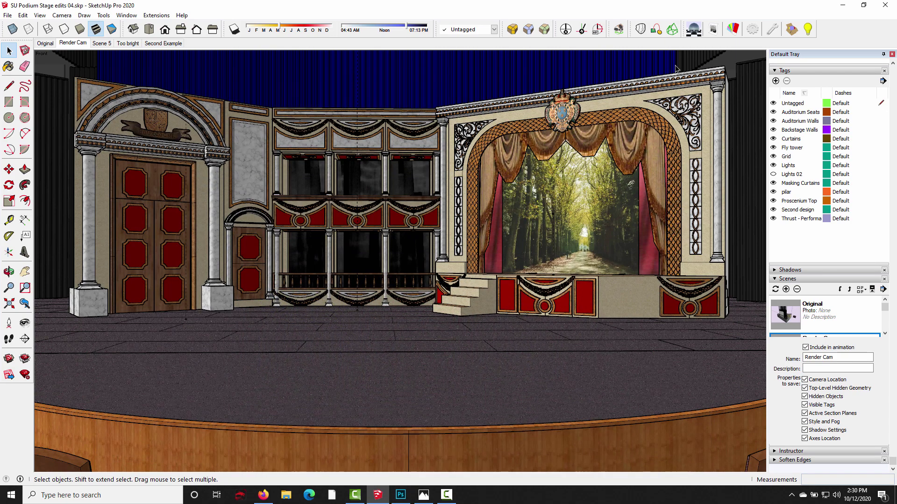
click(733, 31)
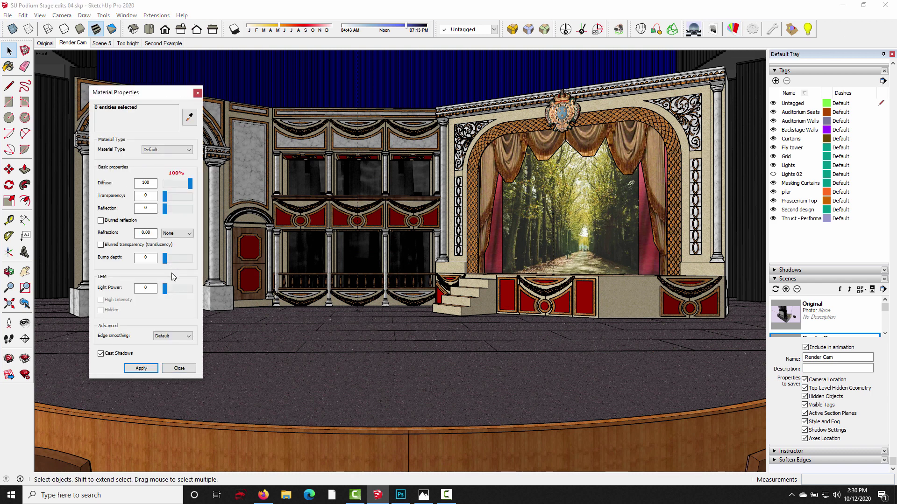
click(189, 117)
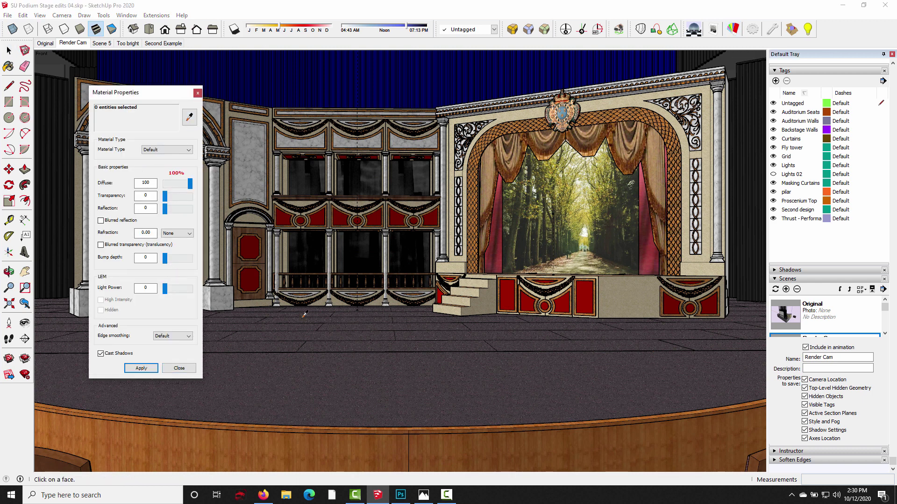
click(331, 347)
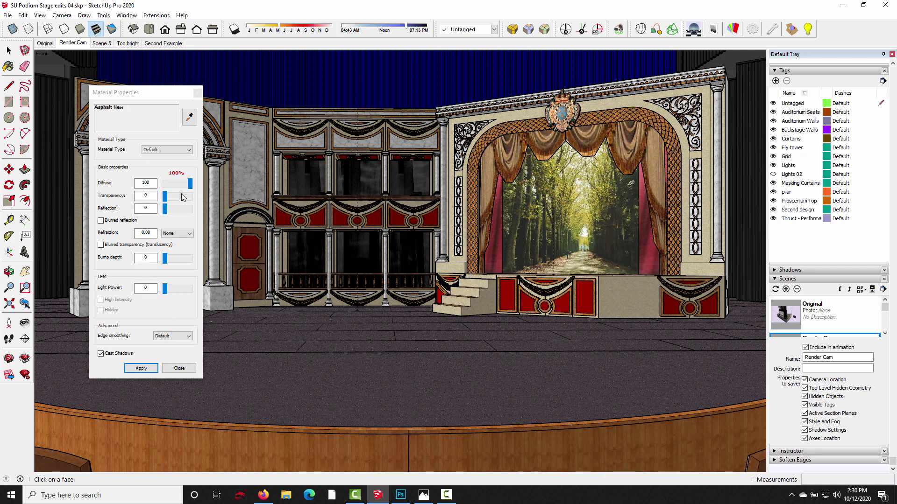
- Give the stage floor material a reflection of 20 with blurred reflection and apply it
click(151, 209)
drag(151, 210, 123, 209)
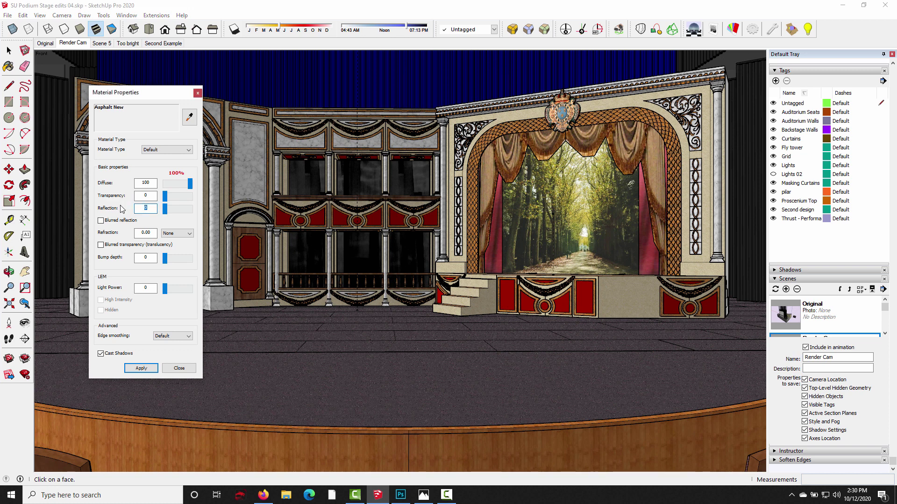
text(20)
click(101, 221)
click(141, 368)
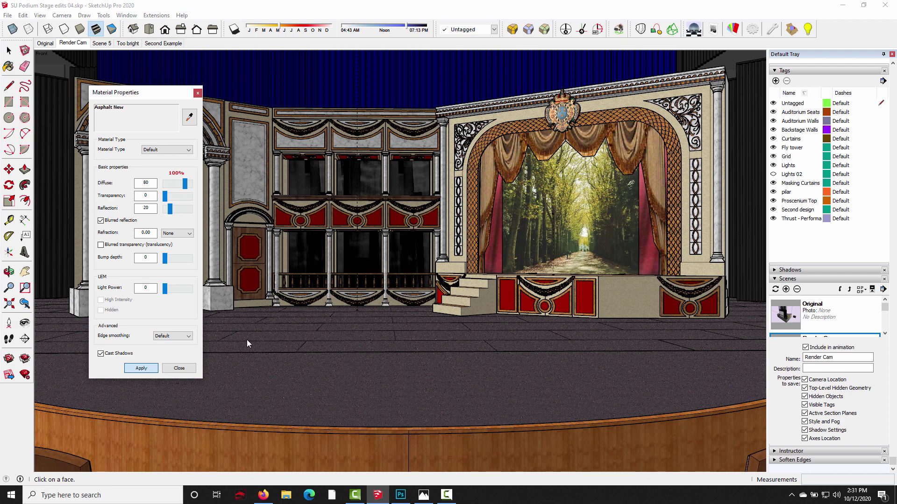
- Compare the renders 01.png and 02.png in Photos to examine the effect of the floor's reflection
click(424, 495)
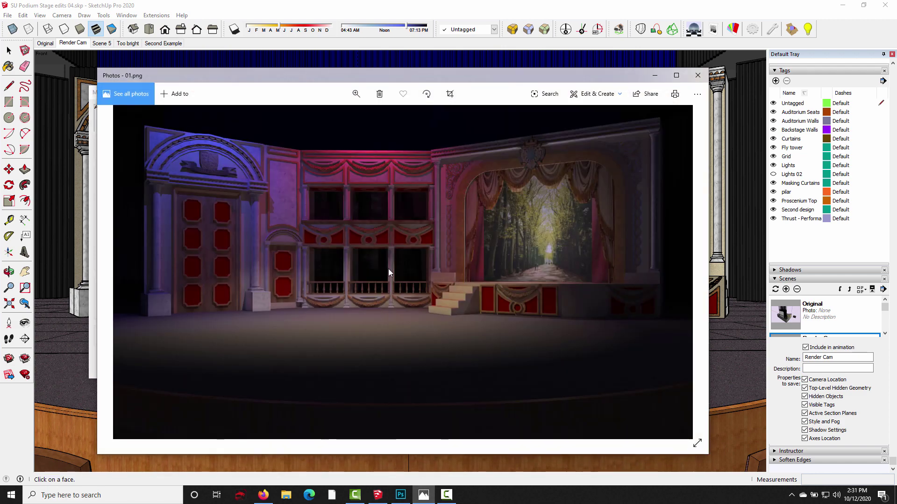
key(Right)
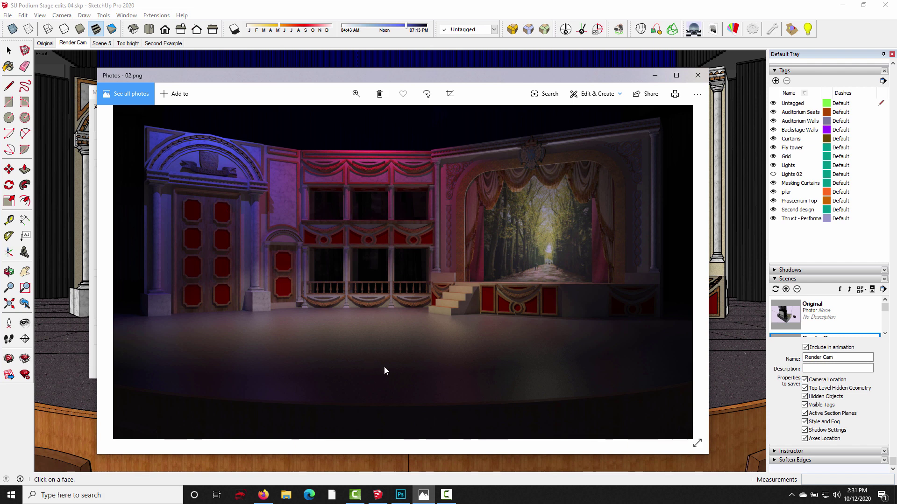
key(Left)
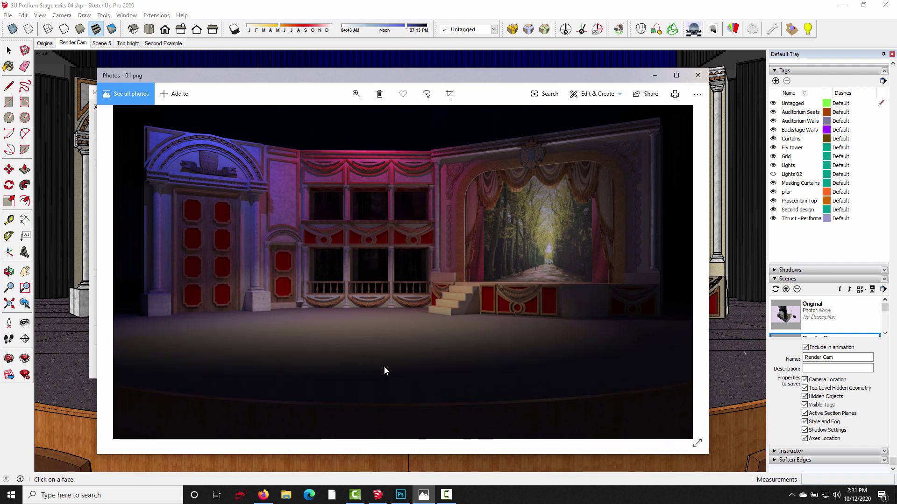
key(Right)
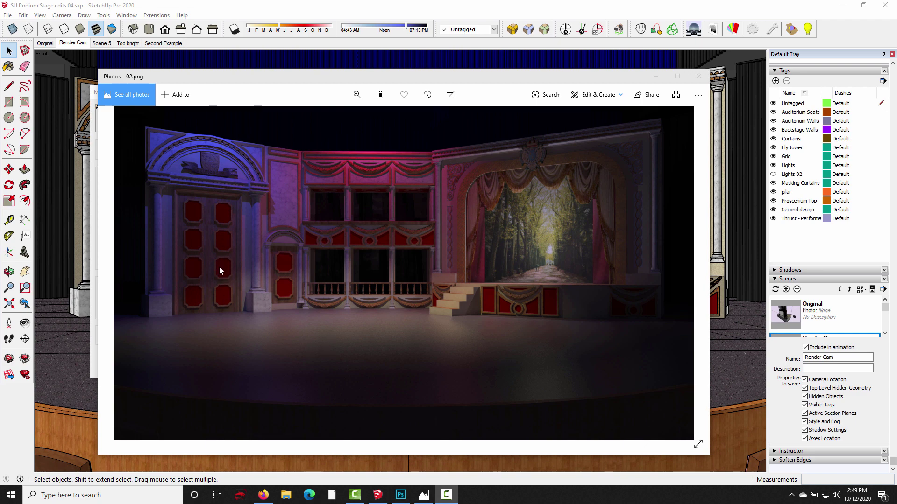
click(656, 77)
click(116, 99)
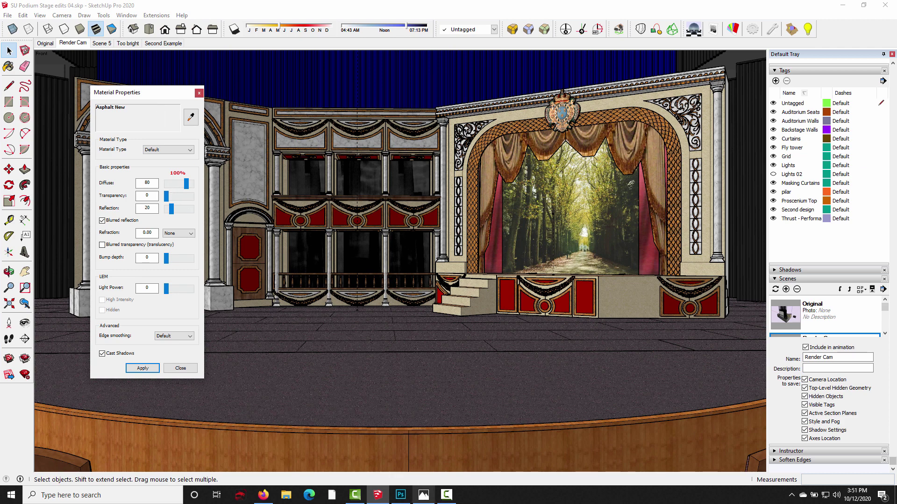
click(423, 495)
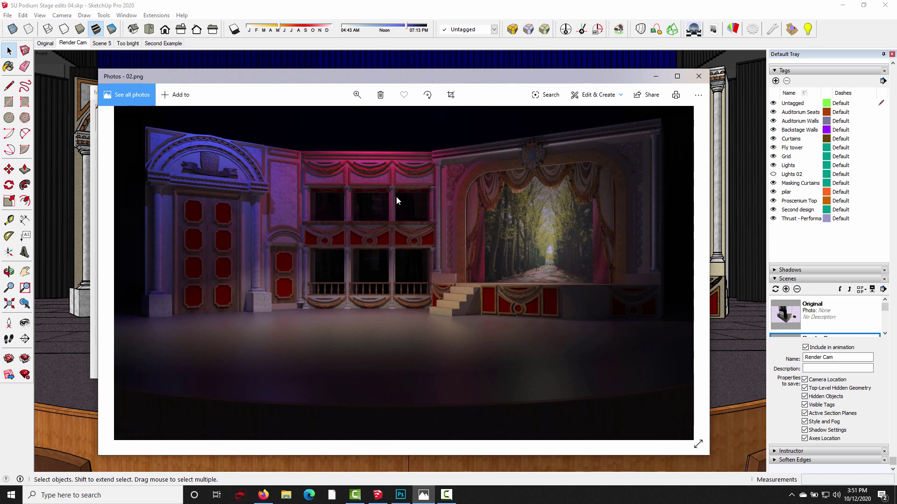
click(656, 77)
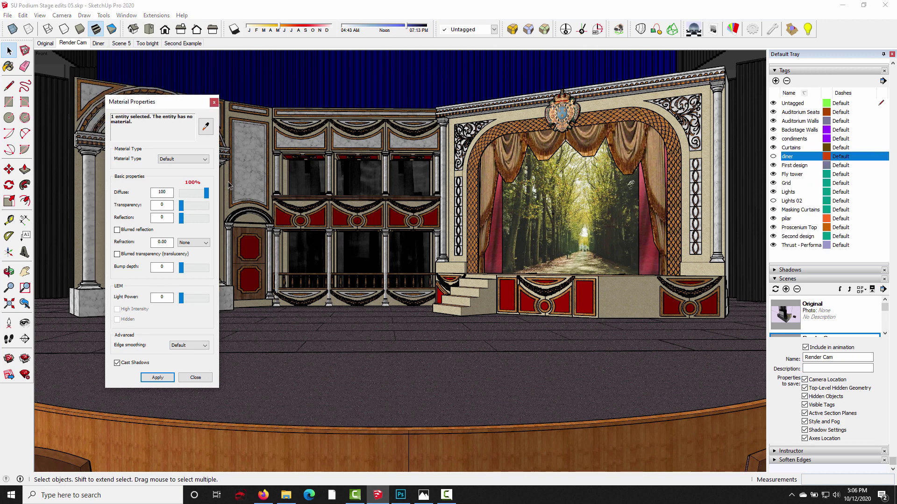
- Close the material properties, look through the Podium Browser's categories and library items, and close the browser
click(214, 102)
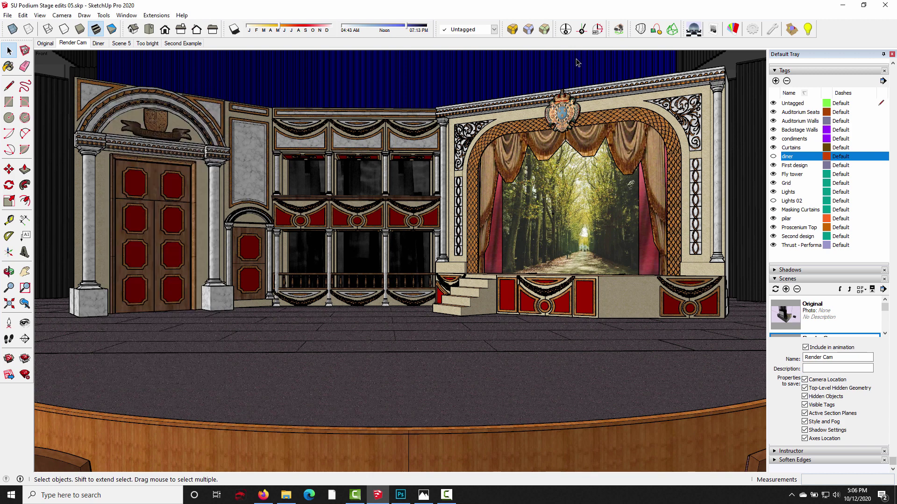
click(791, 29)
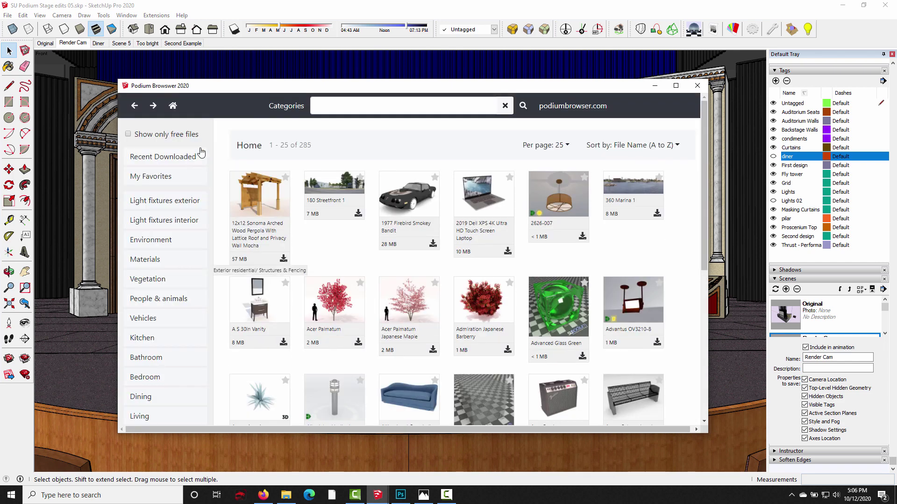
scroll(419, 242, down, 3)
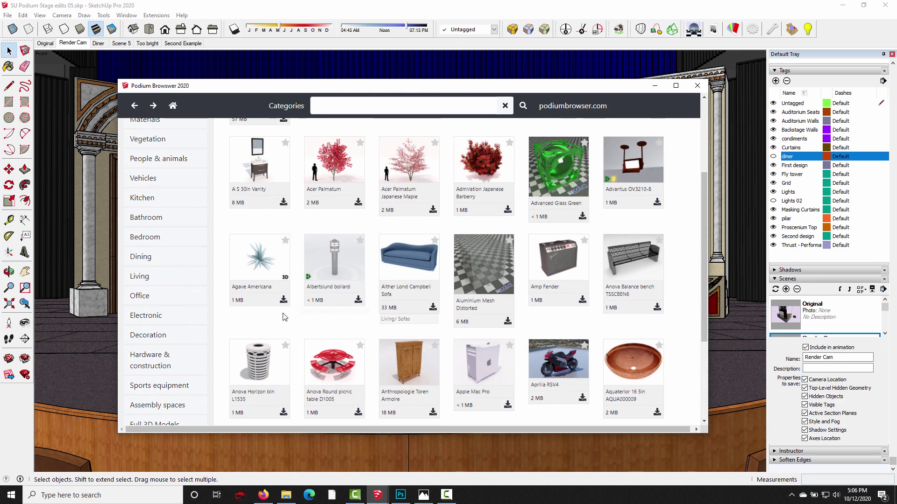
scroll(334, 313, up, 3)
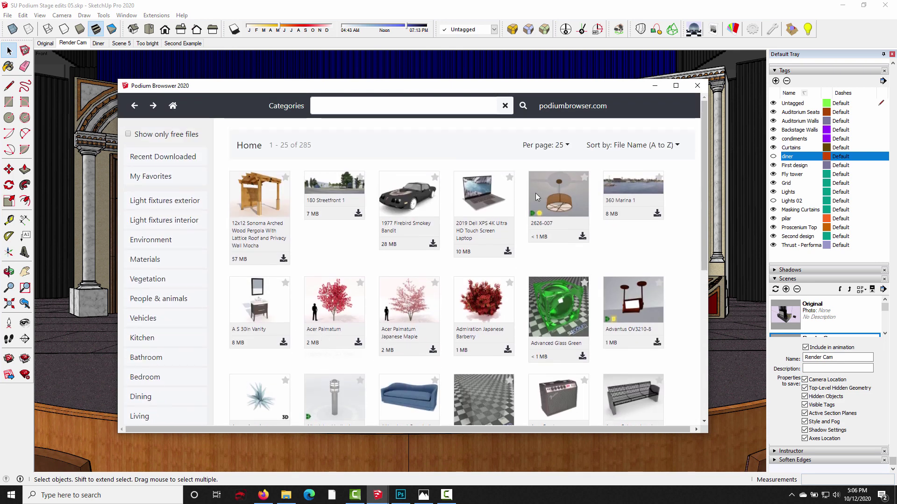
click(700, 85)
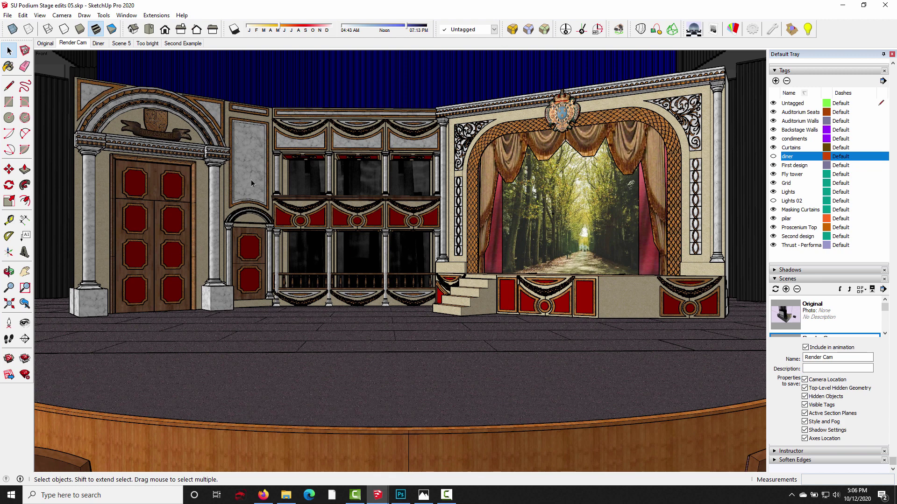
- Switch to the Diner scene and look over the booths, tables and condiments on the stage
click(98, 44)
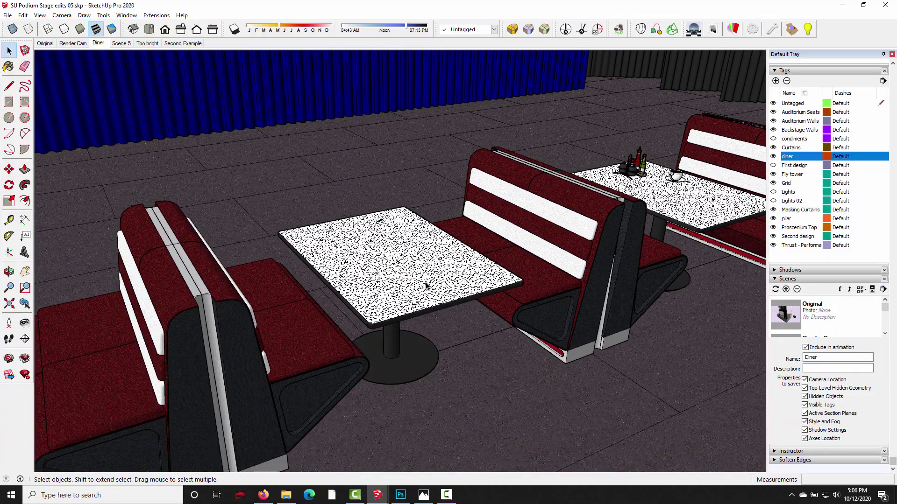
middle_drag(434, 276, 482, 274)
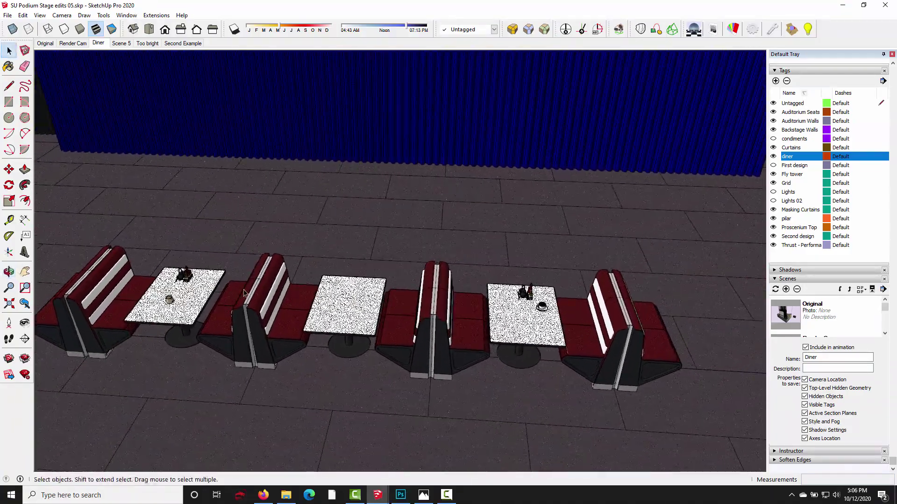
middle_drag(367, 300, 430, 259)
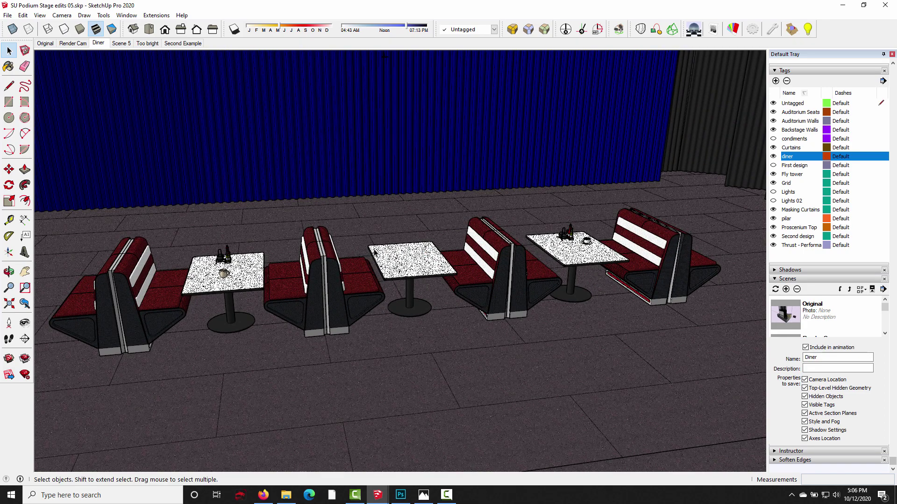
scroll(241, 278, up, 6)
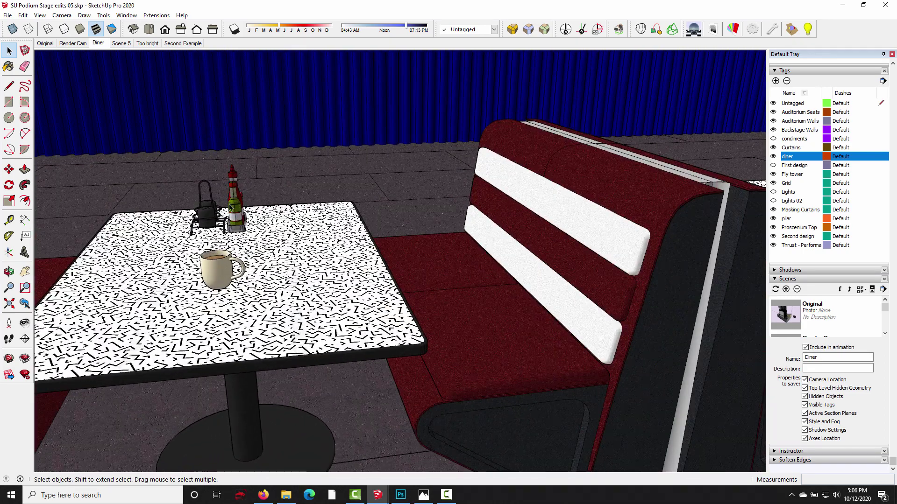
mouse_move(589, 217)
middle_down()
mouse_move(415, 255)
mouse_move(431, 300)
mouse_move(407, 321)
middle_up()
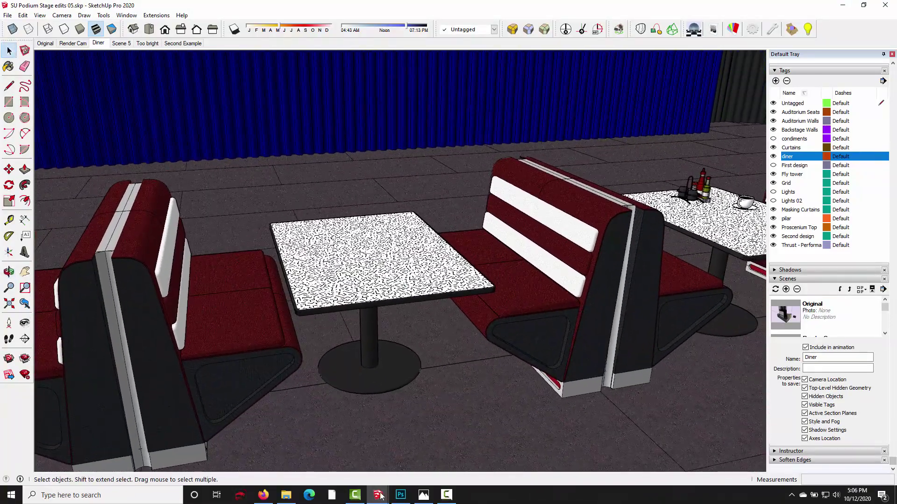
- Bring up the Podium Browser, look through its categories and move its window aside to uncover the diner booths
mouse_move(379, 496)
click(428, 455)
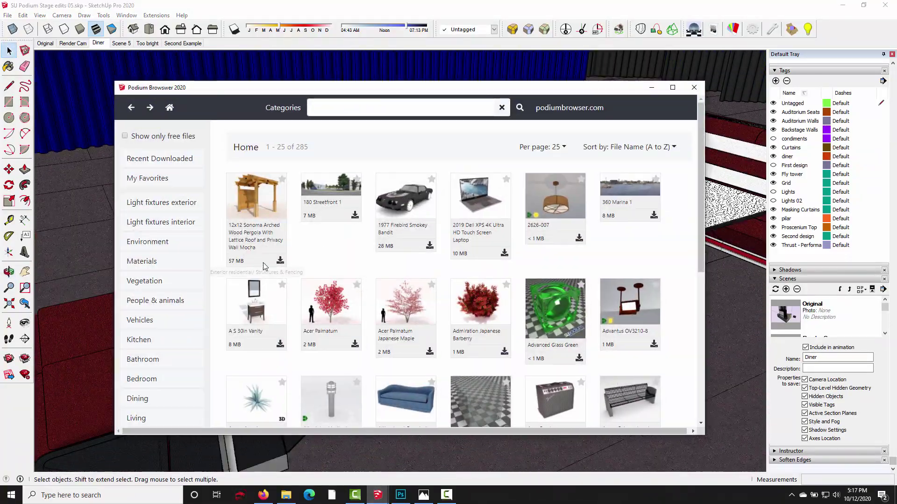
scroll(367, 265, down, 1)
scroll(367, 265, down, 4)
scroll(224, 286, up, 4)
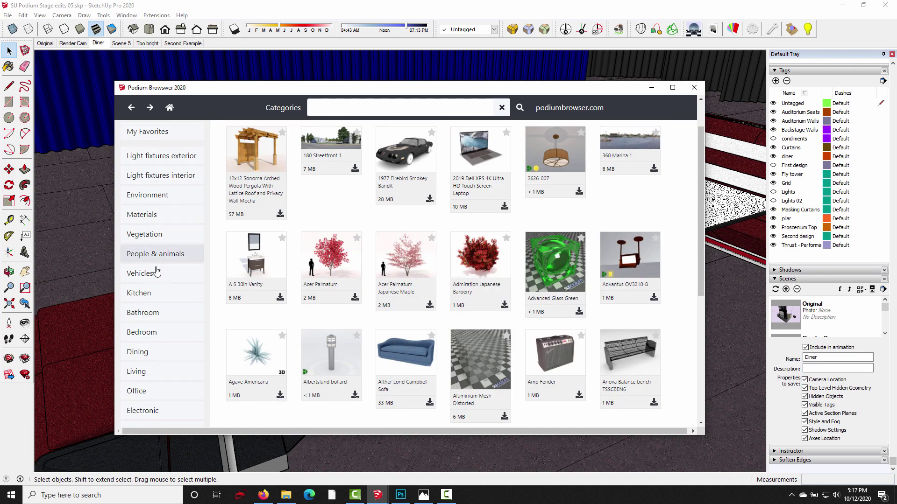
scroll(144, 298, down, 4)
scroll(270, 266, up, 4)
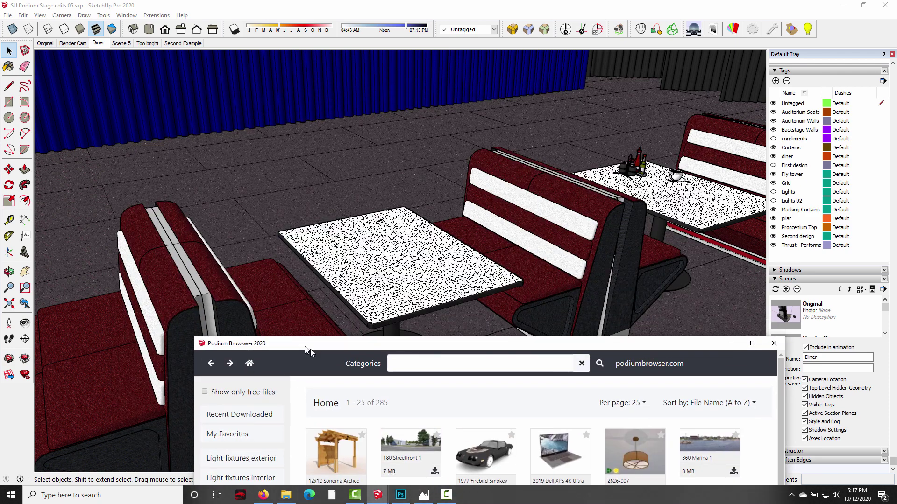
drag(305, 300, 516, 103)
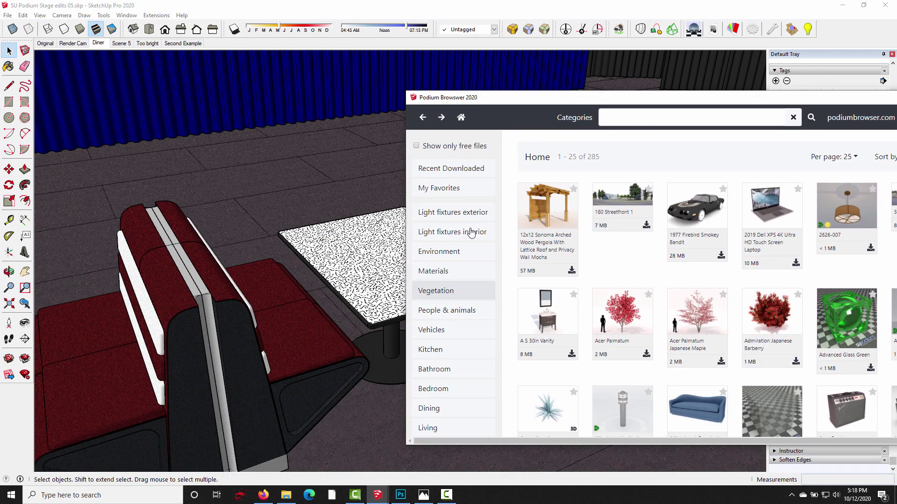
- Search the Podium Browser for napkin and download the Napkin holder component
click(630, 117)
text(napki)
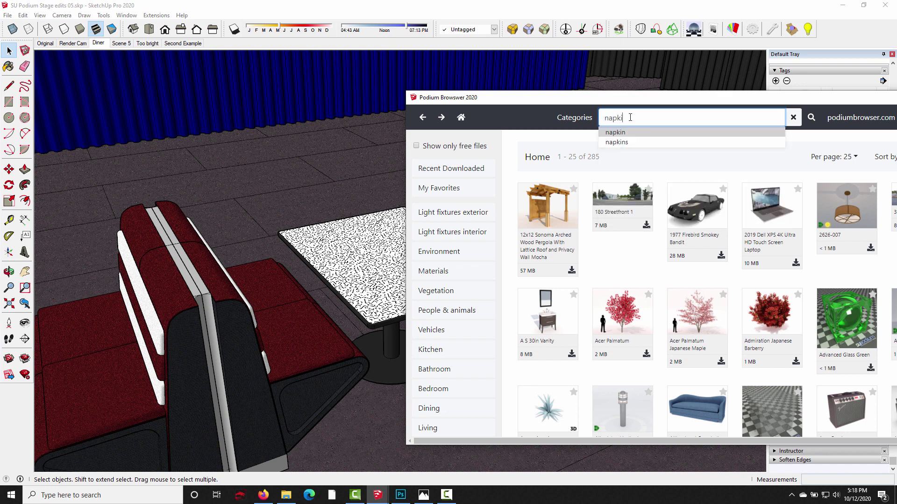
text(n)
key(Return)
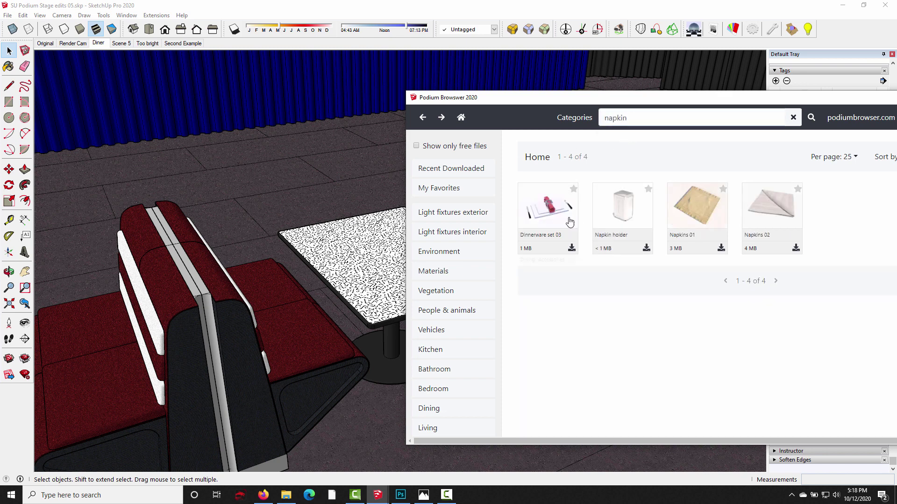
click(646, 248)
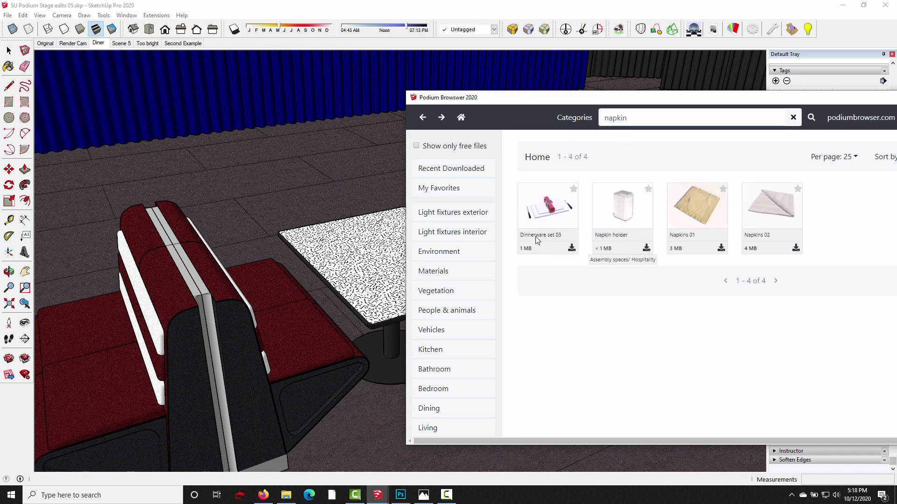
- Place the Napkin holder on the middle diner table, and add the Restaurant condiments beside it from a Podium Browser search for condiments
click(334, 239)
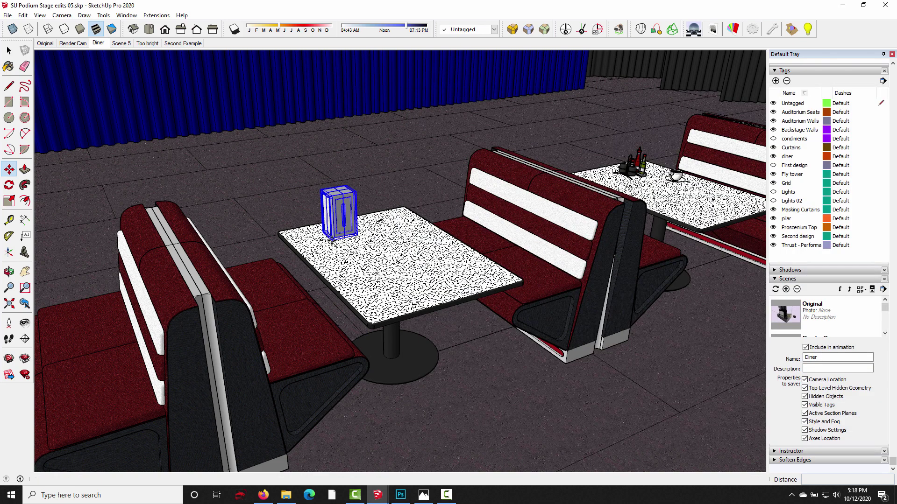
mouse_move(386, 497)
click(434, 446)
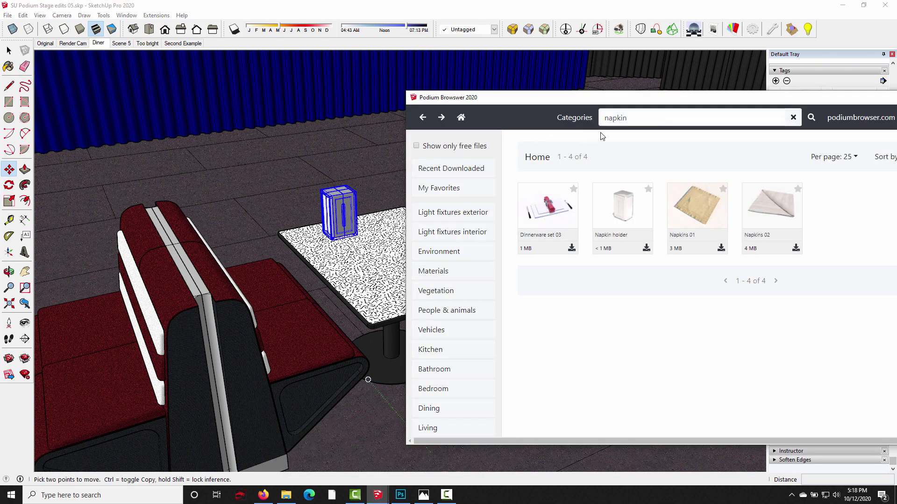
text(condiments)
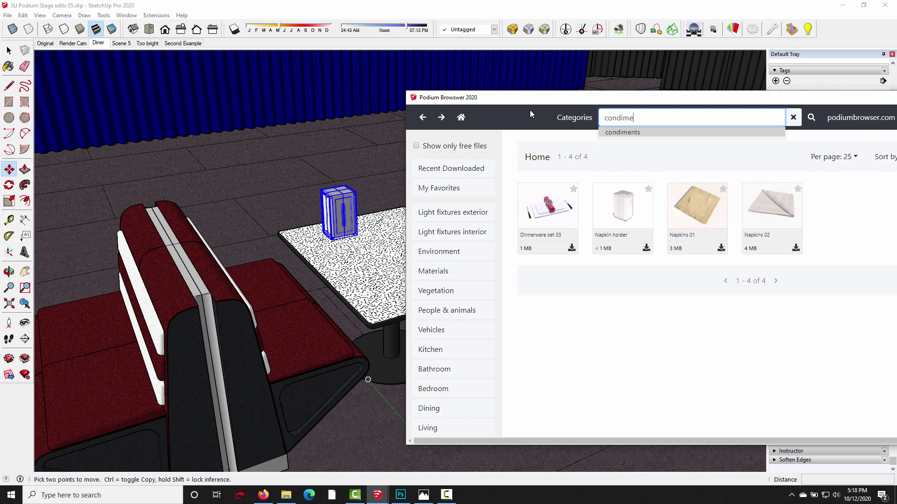
key(Return)
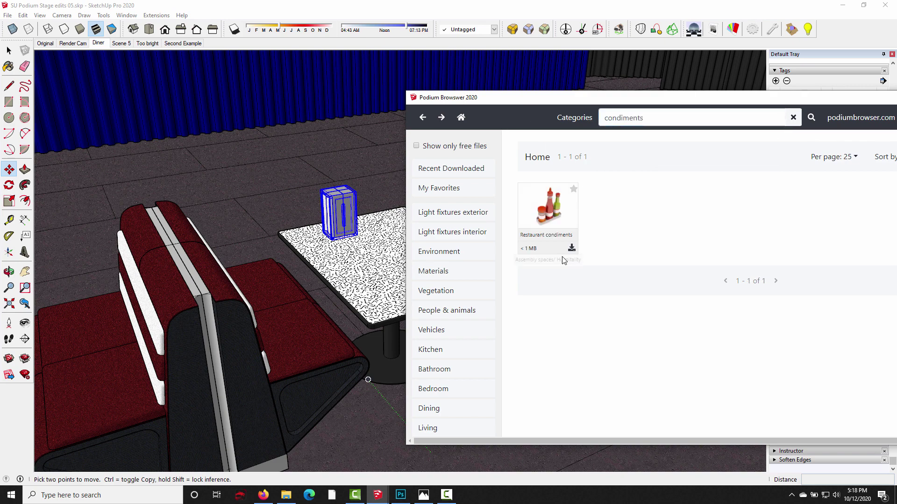
click(571, 248)
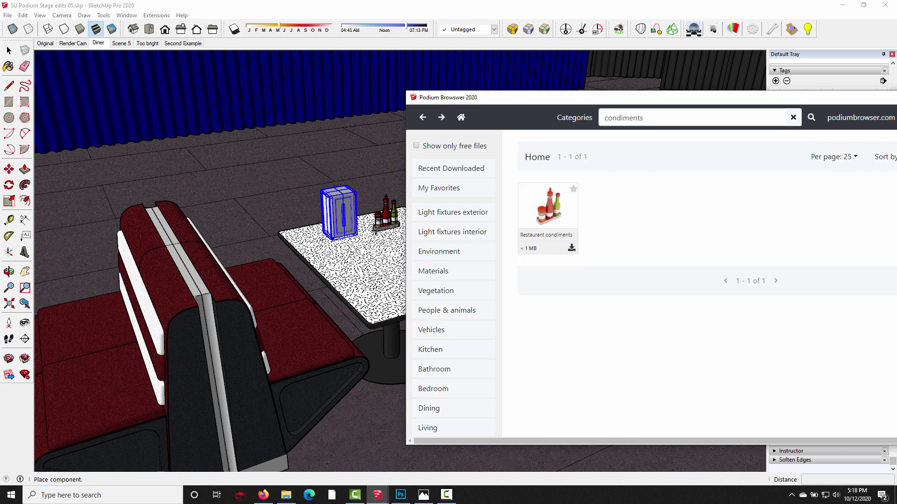
click(384, 223)
- Download the Coffee cup from the Podium Browser's Dining accessories and place it on the table in front of the napkin holder
click(374, 495)
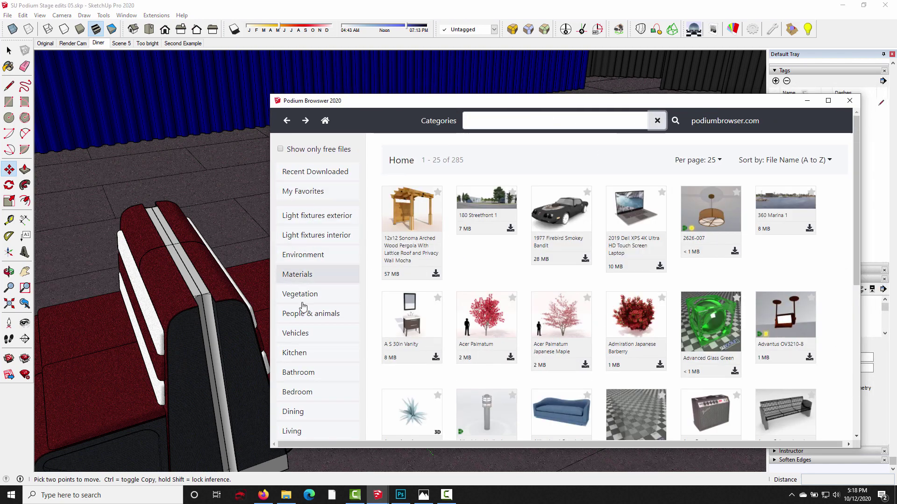
scroll(304, 294, down, 1)
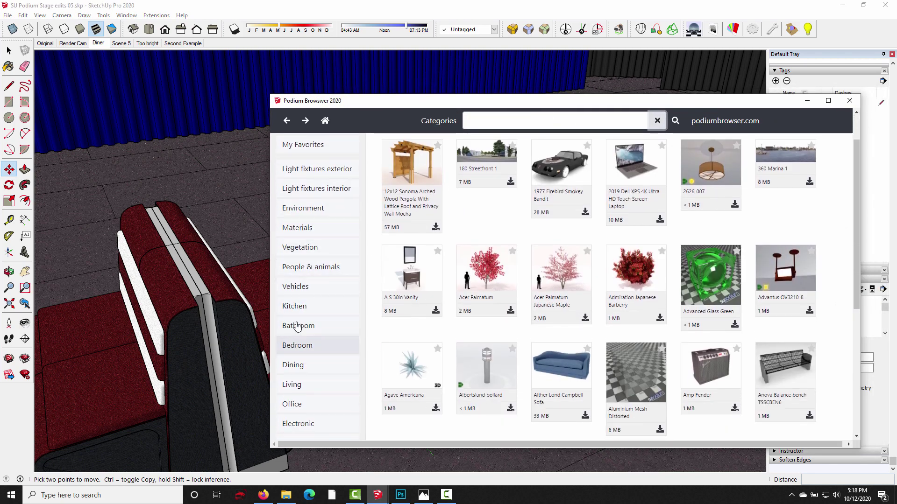
scroll(302, 278, up, 1)
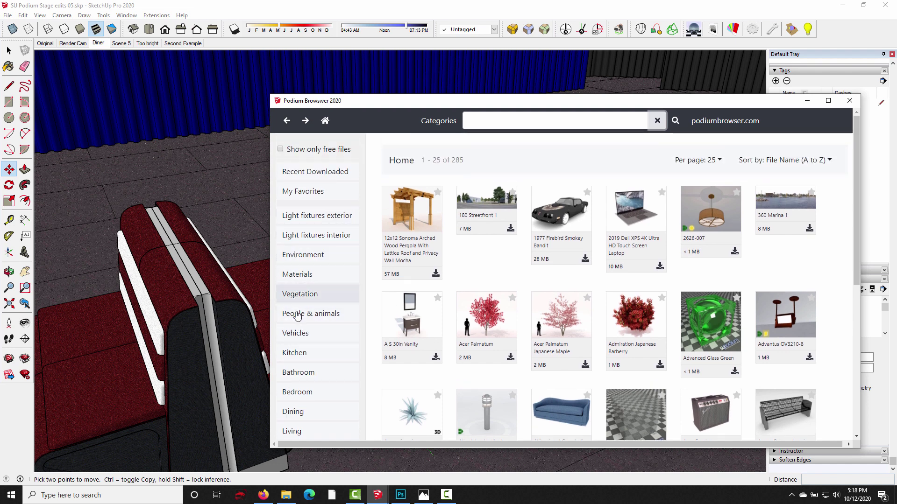
scroll(294, 327, down, 1)
click(295, 366)
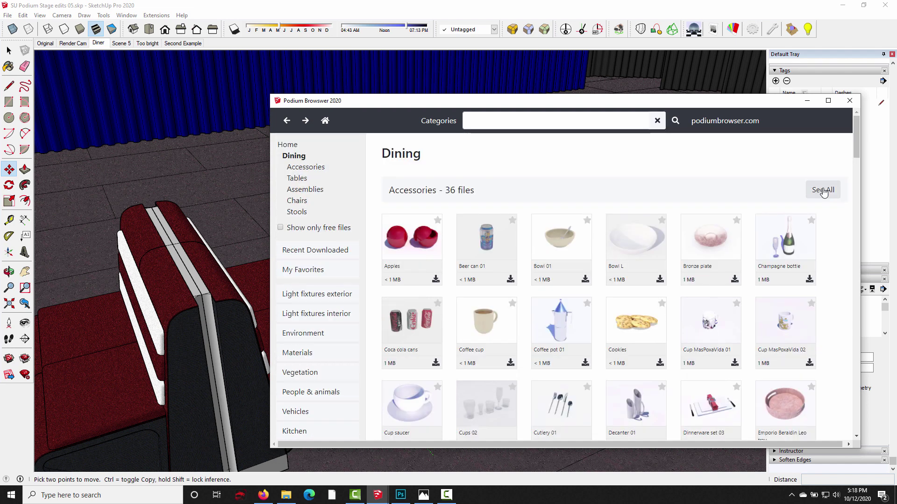
scroll(541, 234, down, 1)
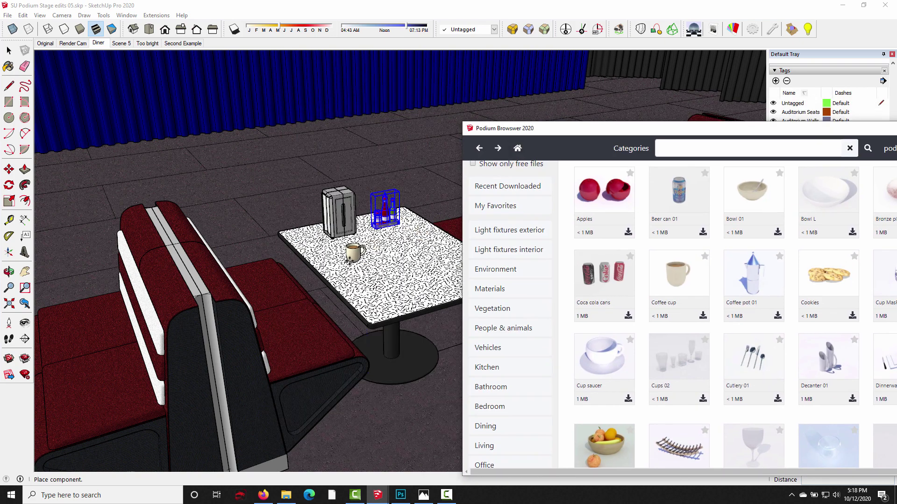
click(353, 256)
- Download the Cup saucer component from the Dining accessories and place it across the table from the coffee cup
mouse_move(382, 502)
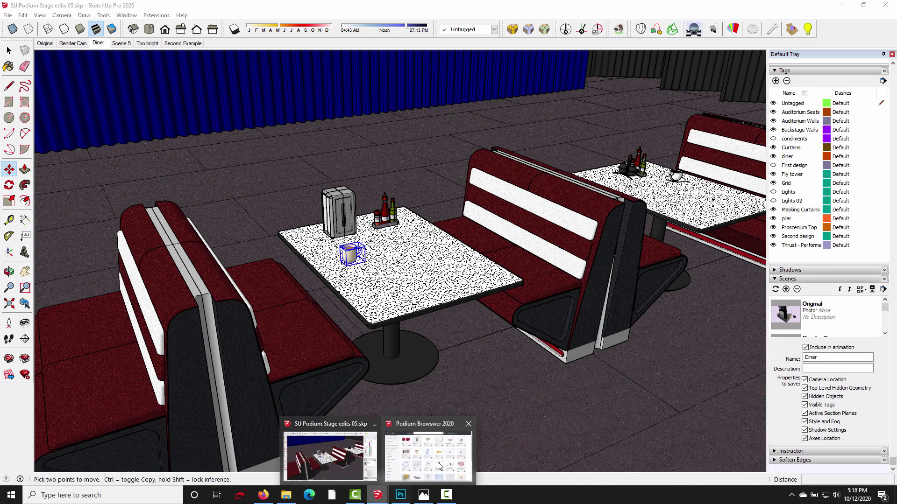
click(422, 453)
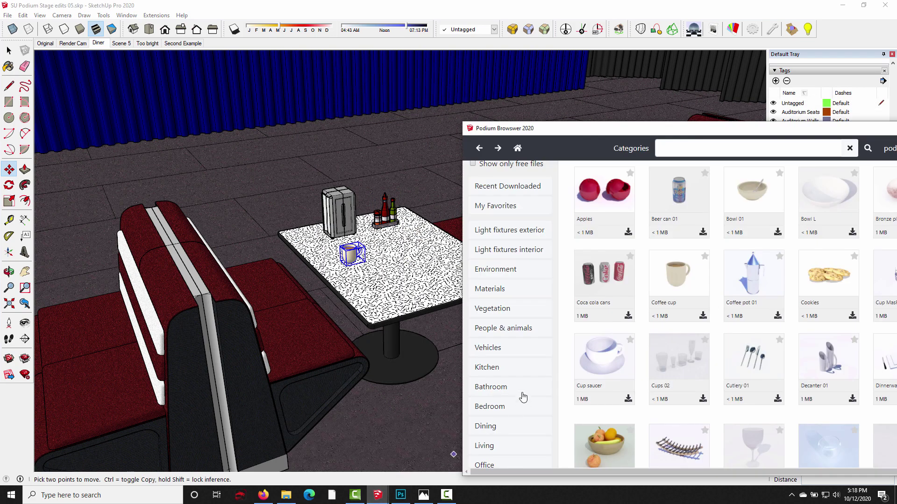
click(628, 400)
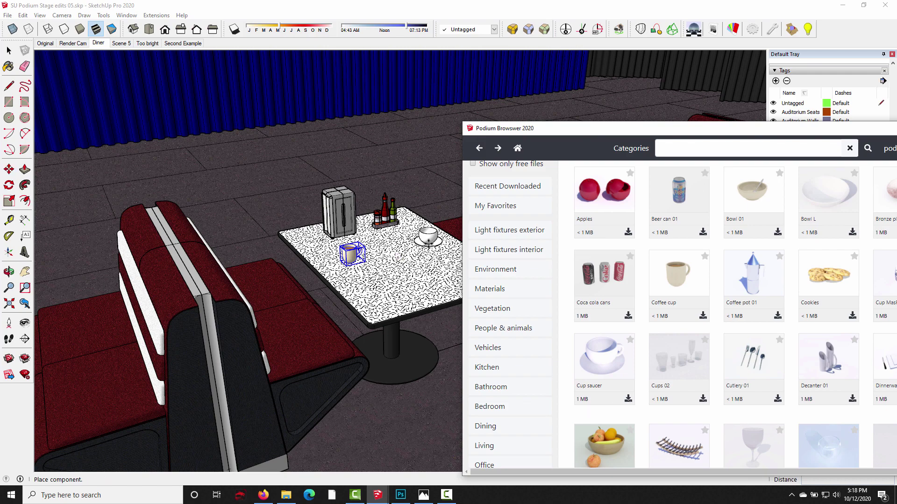
click(424, 240)
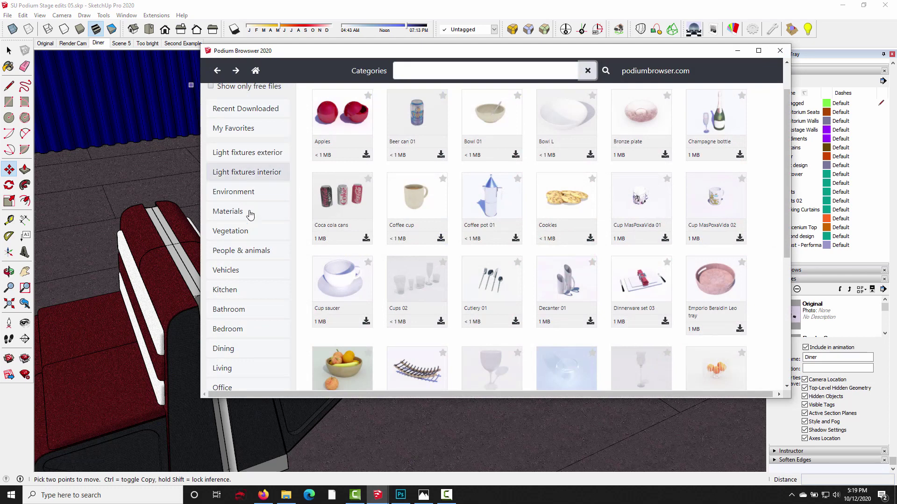
- Download the Cheeseburger from the Podium Browser's Kitchen accessories and place it on the table beside the coffee cup
click(230, 295)
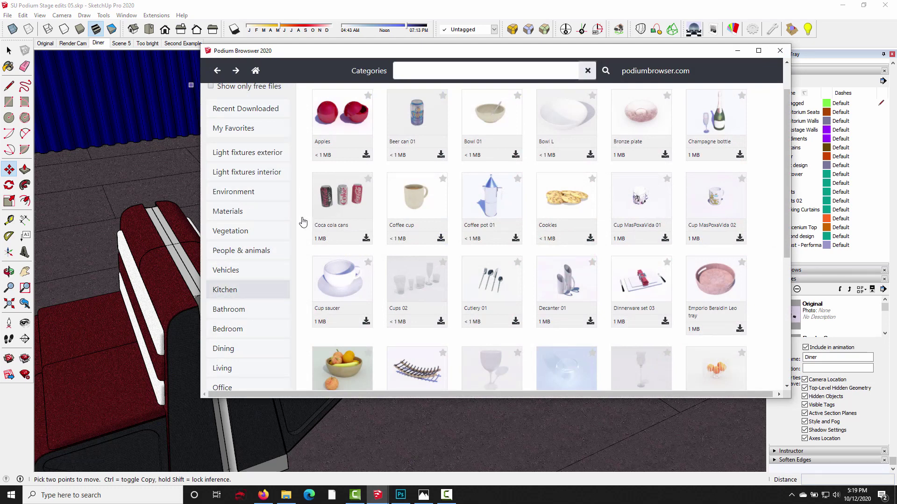
scroll(686, 187, down, 2)
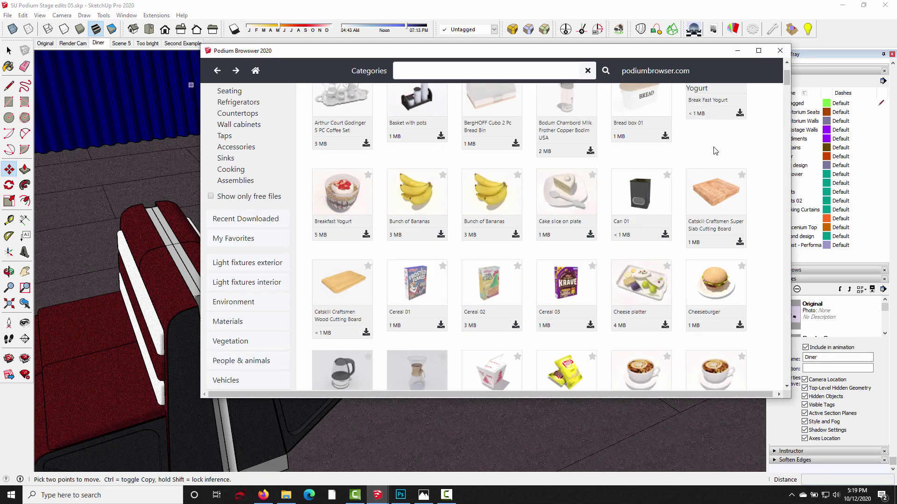
scroll(687, 145, up, 2)
scroll(456, 121, down, 3)
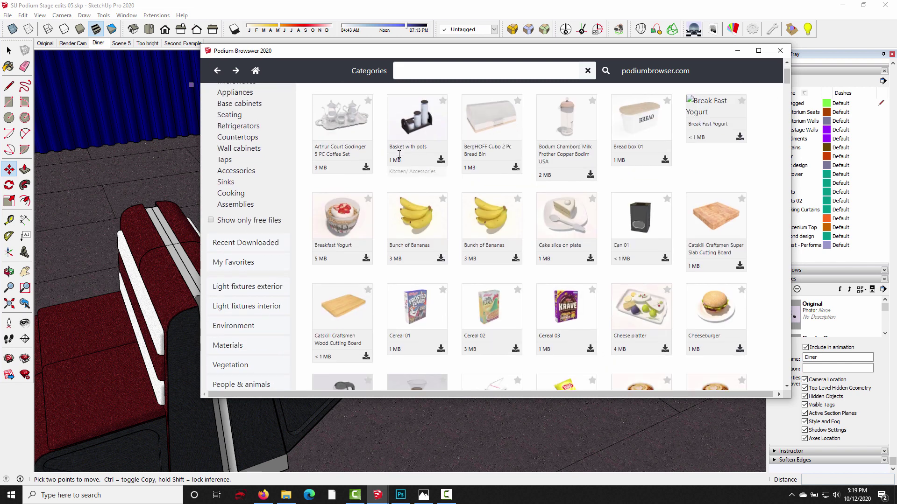
scroll(472, 201, down, 1)
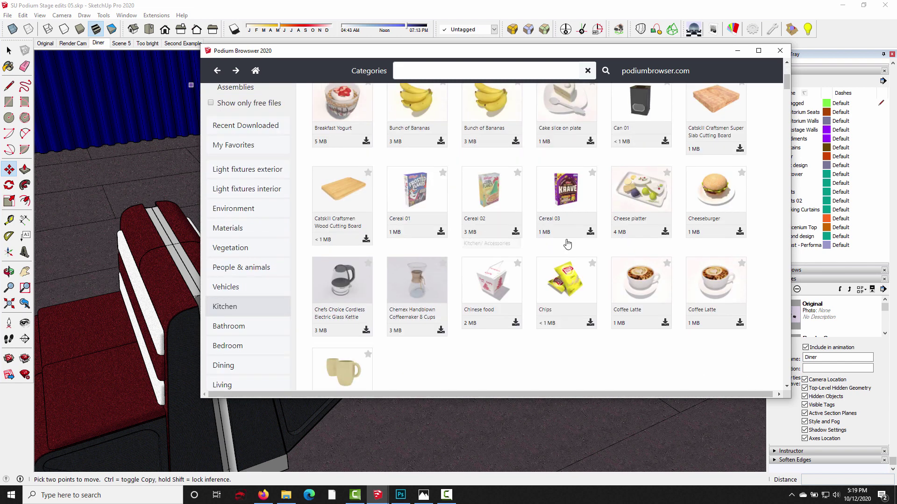
click(739, 233)
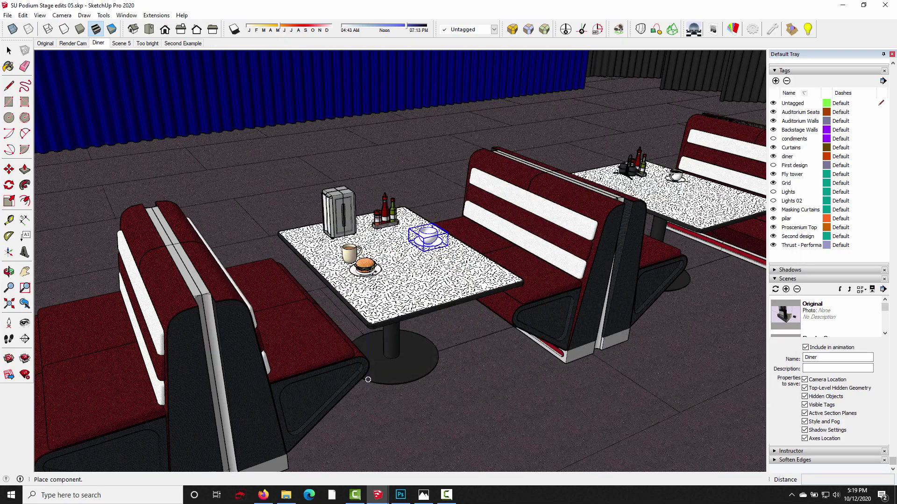
click(359, 270)
- Look over the diner tables, browse the Podium Browser's Kitchen and Living accessories, and close the browser
middle_drag(426, 274, 322, 299)
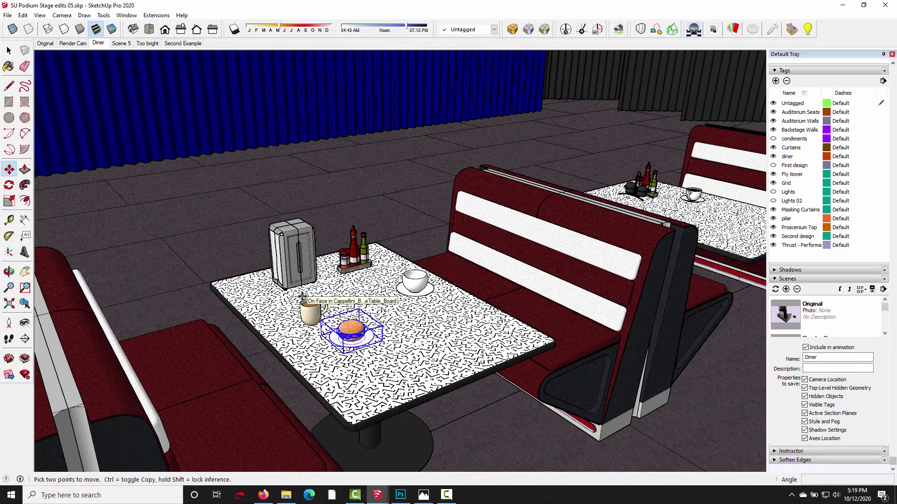
middle_drag(369, 308, 267, 283)
scroll(267, 283, down, 10)
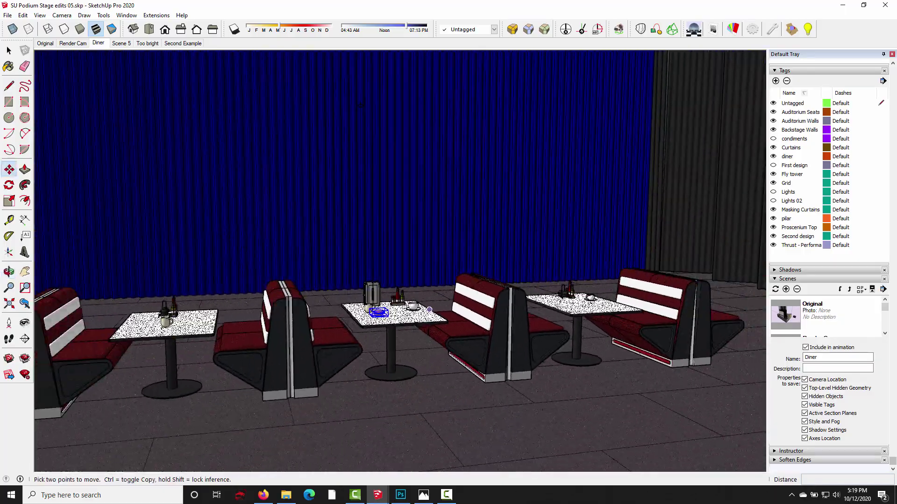
middle_drag(304, 336, 303, 460)
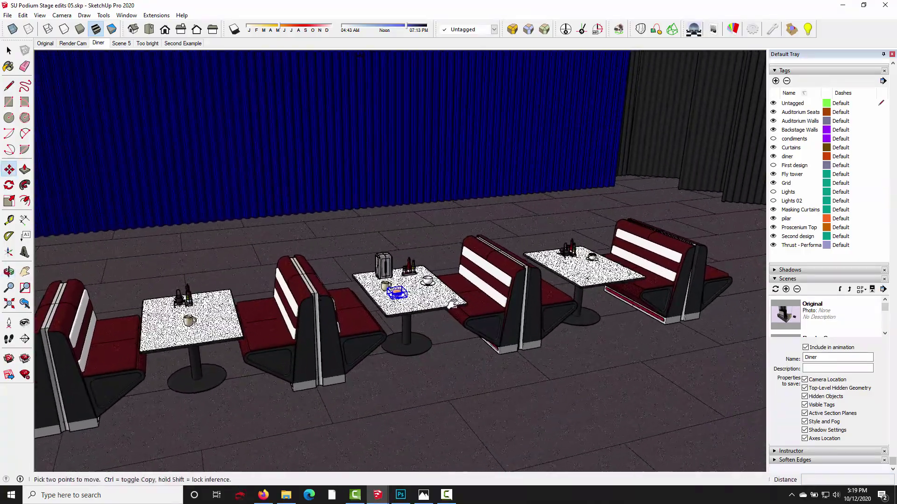
mouse_move(377, 495)
click(429, 446)
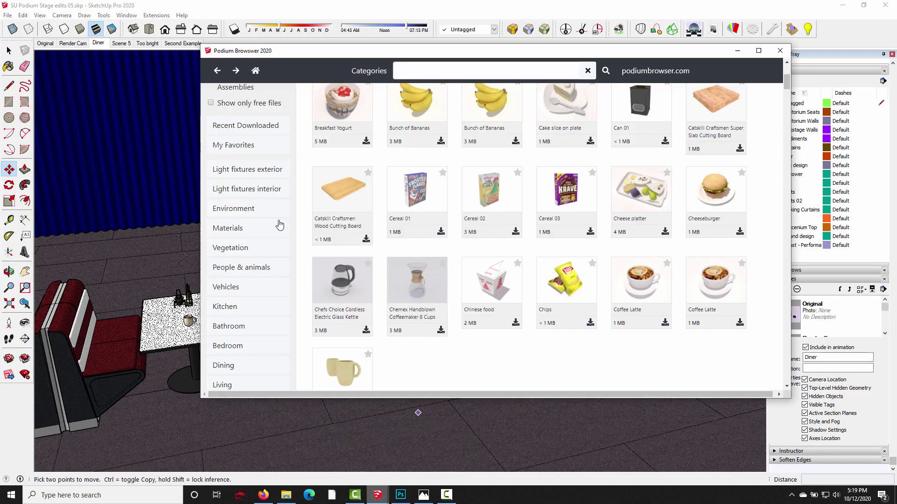
scroll(248, 167, up, 4)
scroll(240, 172, down, 5)
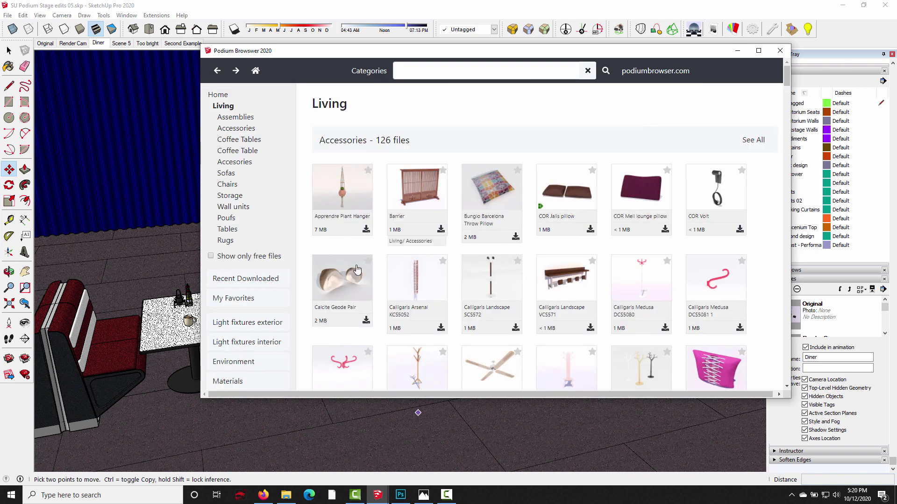
scroll(513, 244, down, 4)
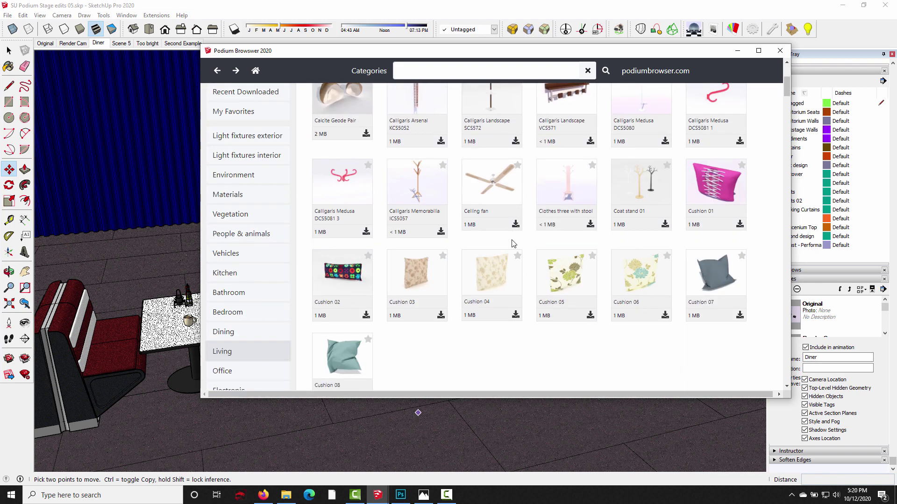
scroll(513, 244, up, 4)
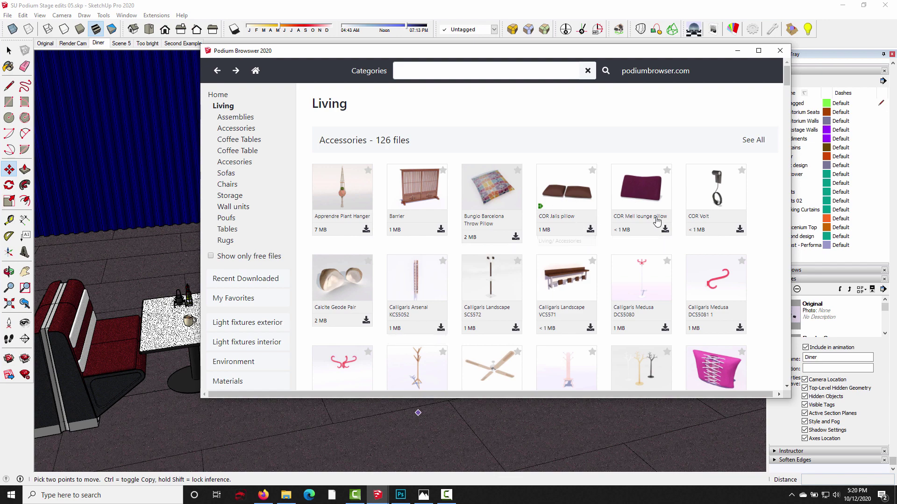
click(780, 51)
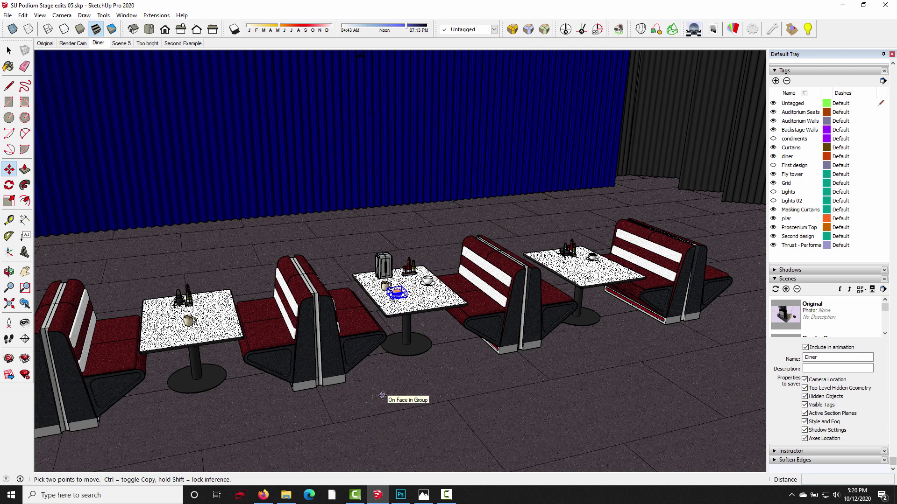
- View the row of diner booths from a lower angle and switch to Photos to view the stage render 02.png
middle_drag(382, 396, 138, 360)
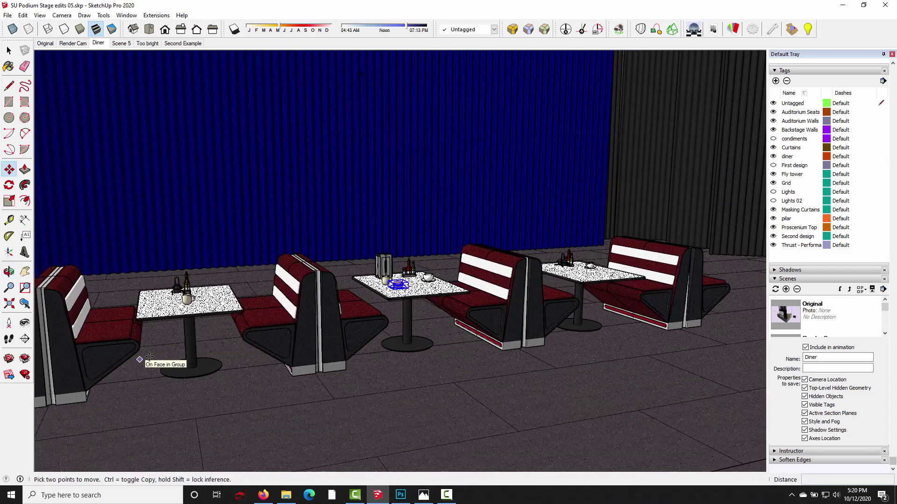
click(423, 494)
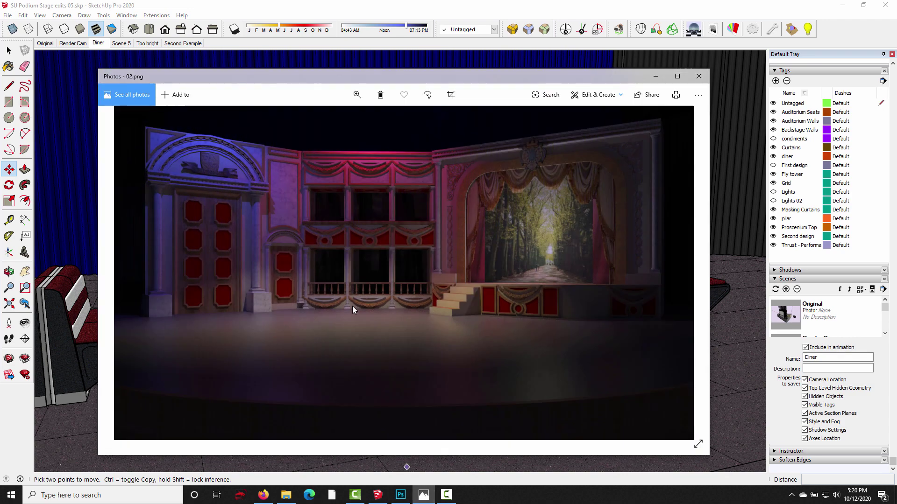